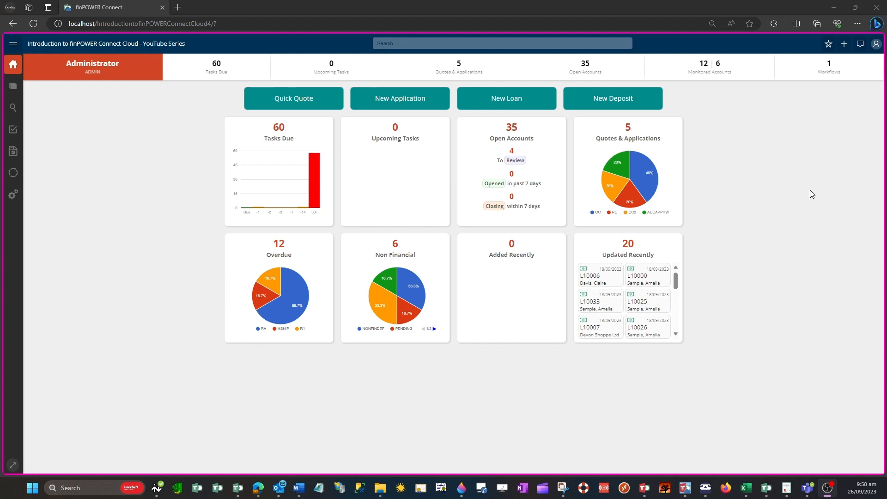
# Start a New Account from the main menu and advance to its clients step.
pyautogui.click(845, 45)
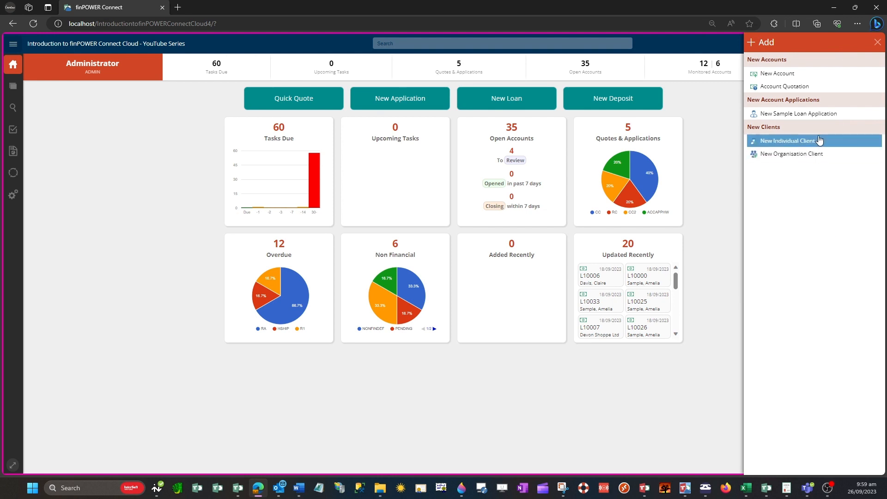
pyautogui.click(100, 157)
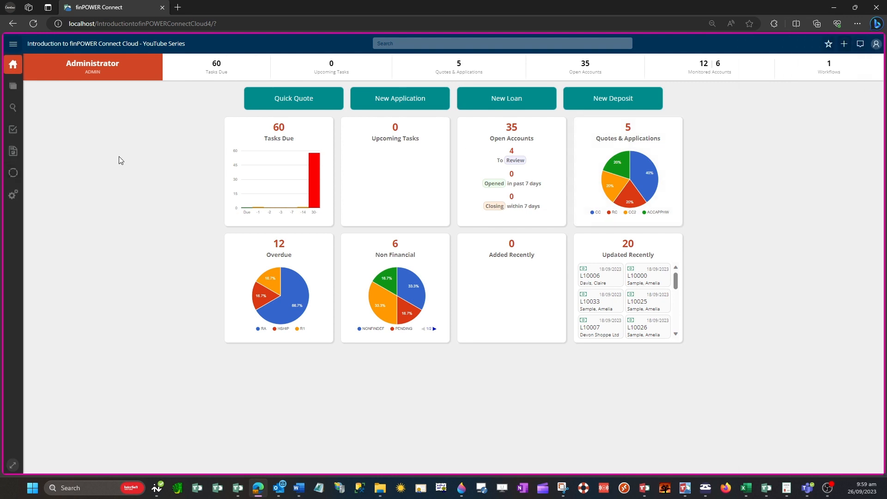
pyautogui.click(13, 45)
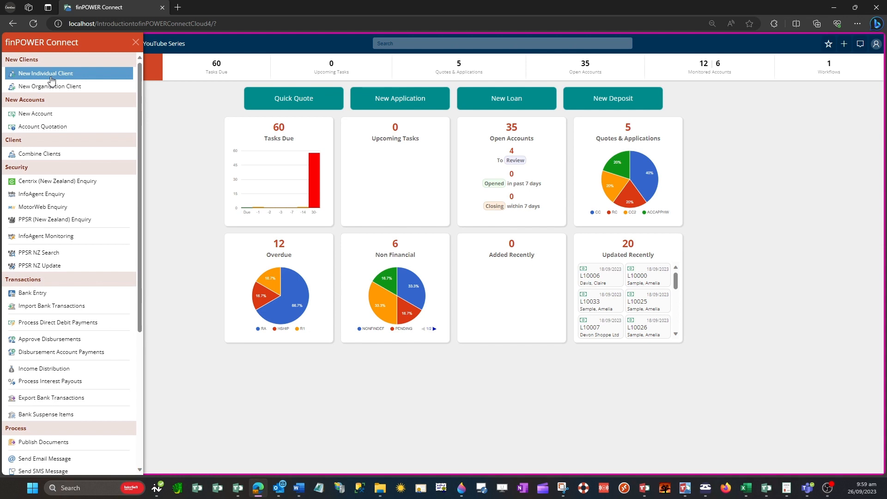
pyautogui.click(54, 114)
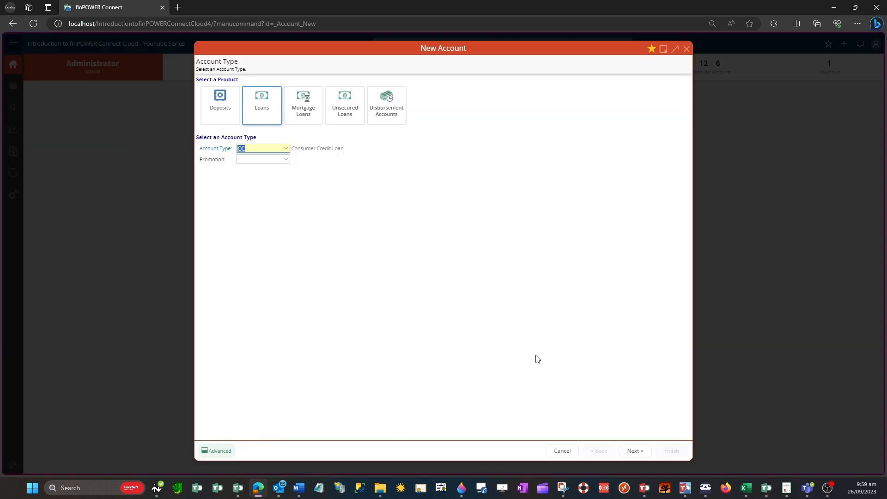
pyautogui.click(634, 451)
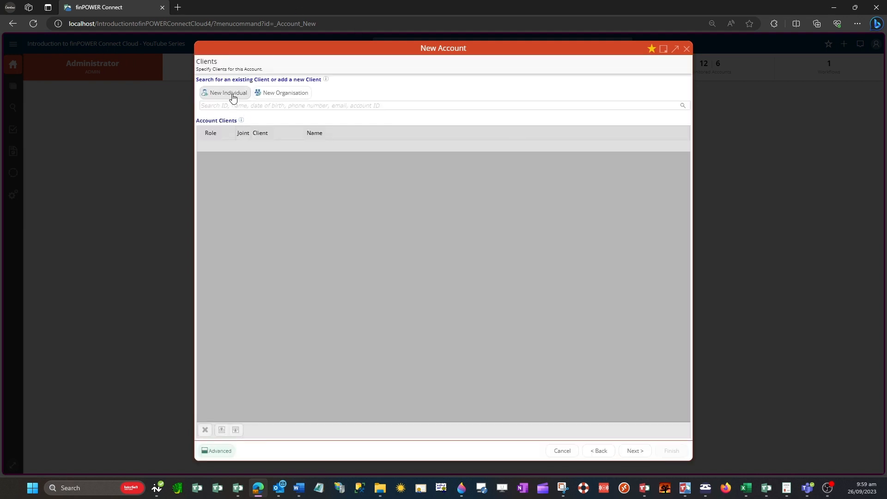
# Discard the unsaved account and begin a New Individual Client record instead.
pyautogui.click(687, 49)
pyautogui.click(452, 225)
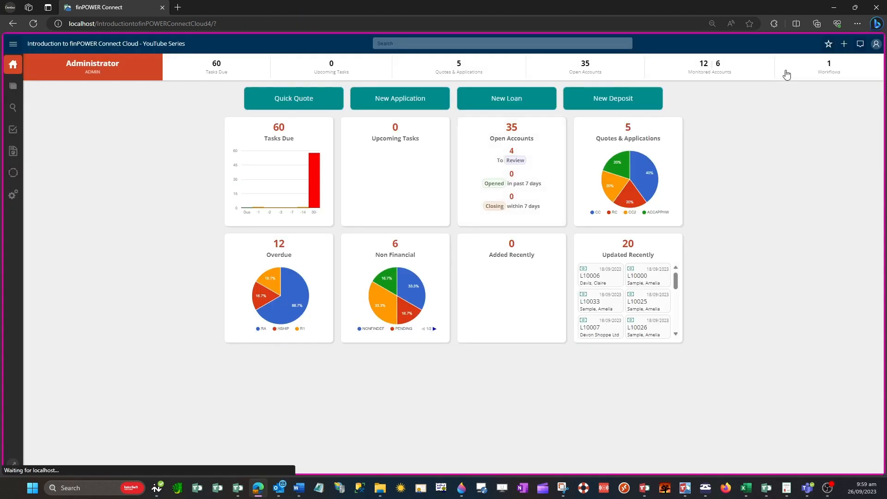
pyautogui.click(845, 43)
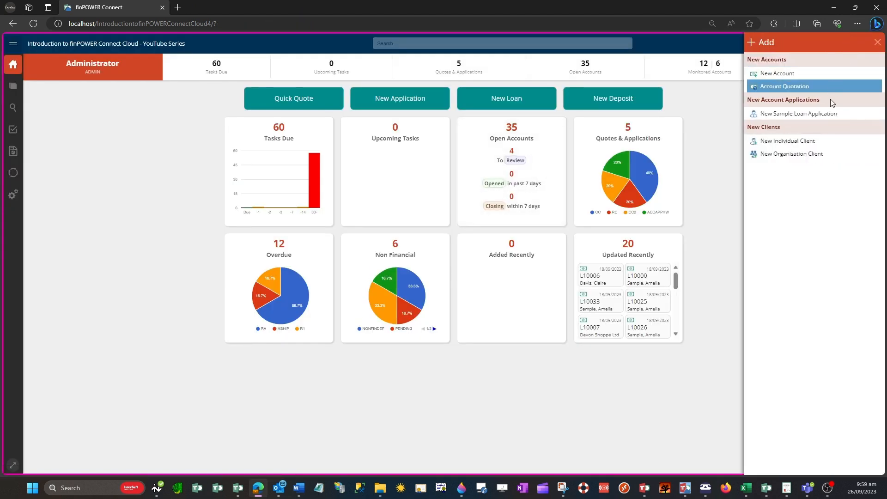
pyautogui.click(788, 140)
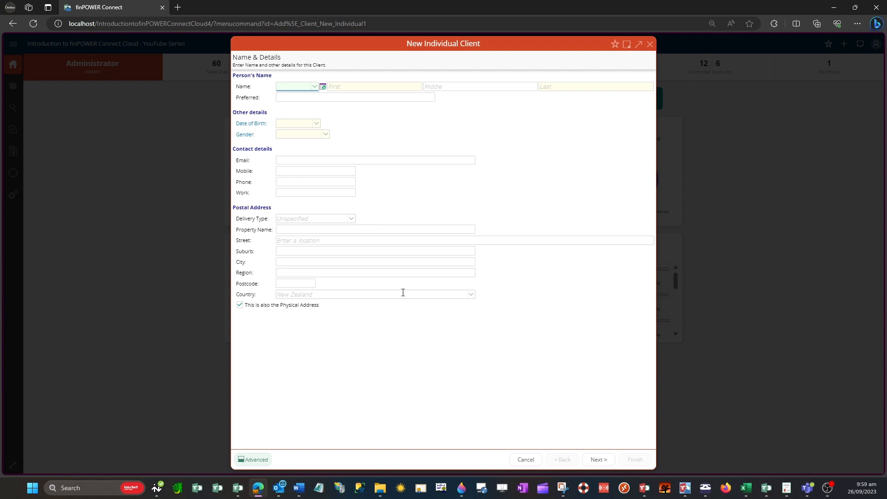
# Set title Mr and enter the client's first, middle, last and preferred names.
pyautogui.click(314, 87)
pyautogui.click(312, 98)
pyautogui.click(382, 90)
pyautogui.press('Tab')
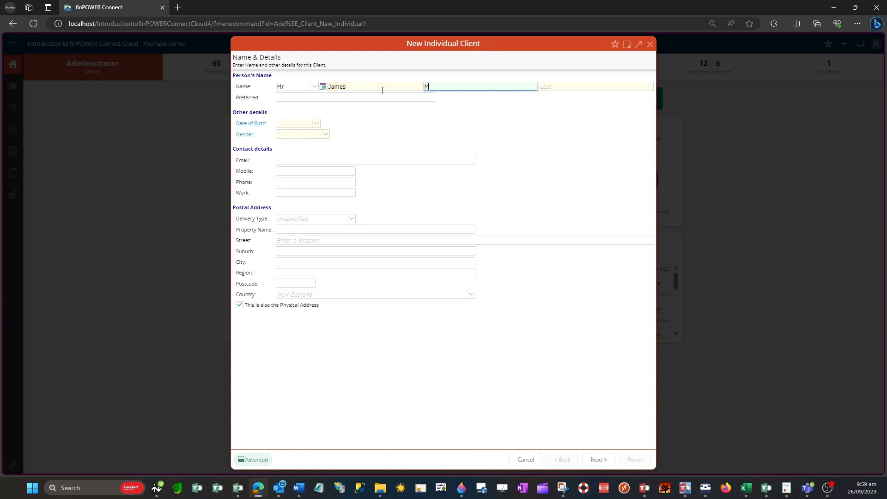
pyautogui.press('Tab')
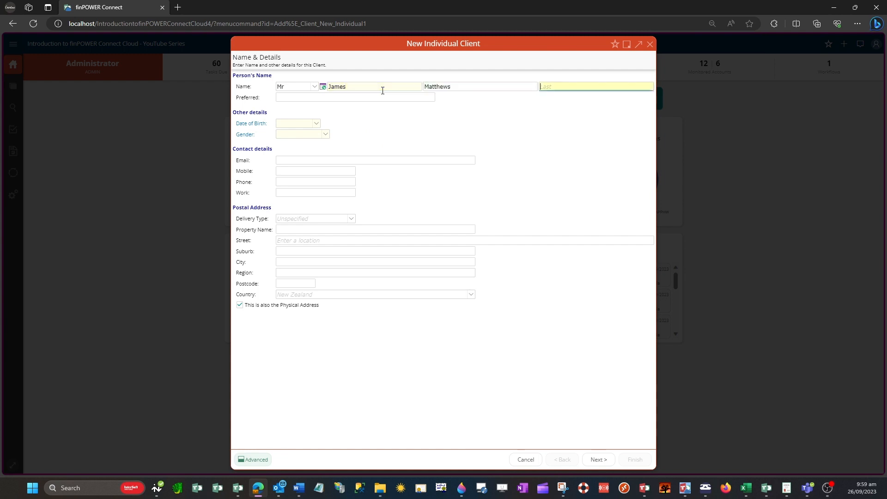
pyautogui.press('Tab')
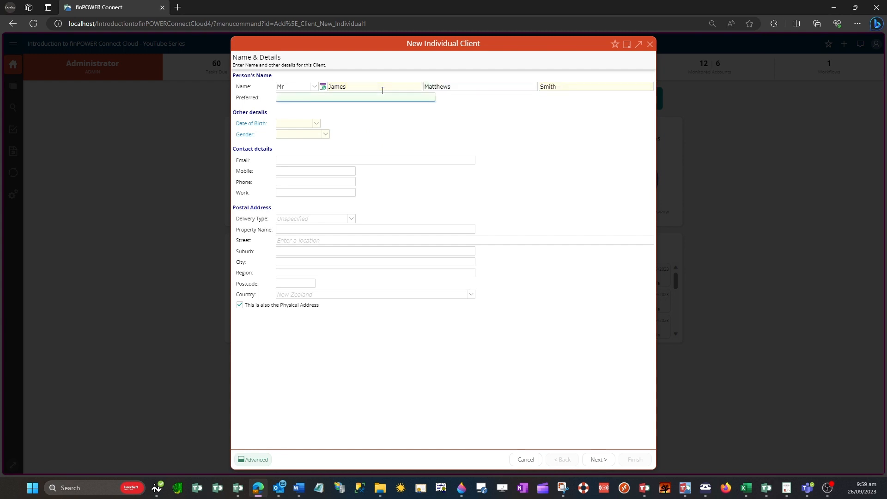
pyautogui.write('Jim')
pyautogui.press('Tab')
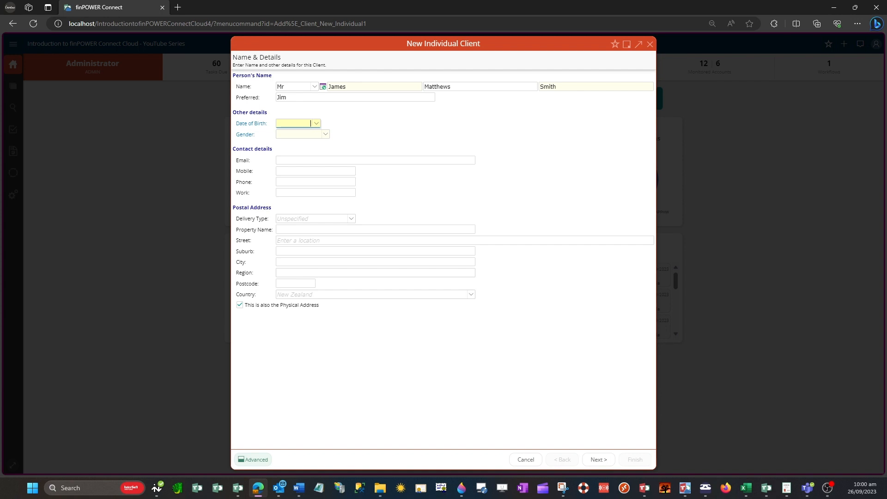
pyautogui.click(316, 124)
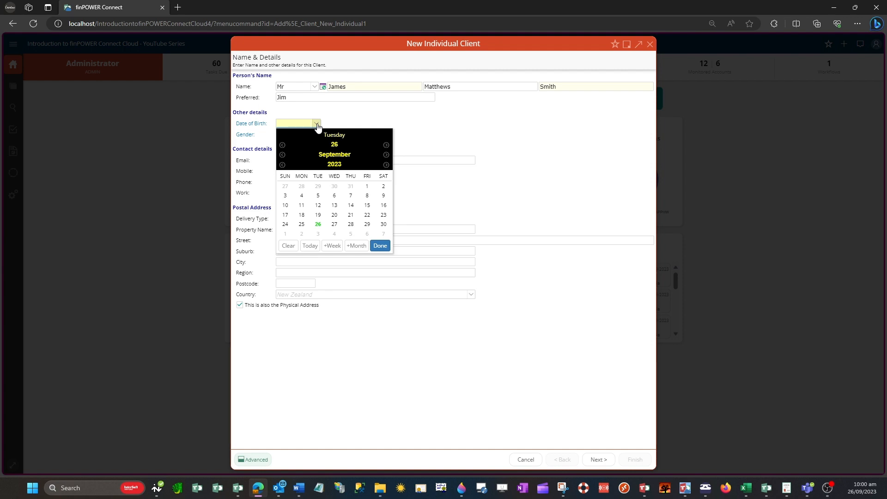
pyautogui.click(282, 165)
pyautogui.click(282, 165)
pyautogui.click(282, 165)
pyautogui.click(282, 165)
pyautogui.click(282, 165)
pyautogui.click(282, 165)
pyautogui.click(282, 165)
pyautogui.click(282, 165)
pyautogui.click(283, 165)
pyautogui.click(283, 165)
pyautogui.click(283, 164)
pyautogui.click(283, 165)
pyautogui.click(283, 165)
pyautogui.click(282, 165)
pyautogui.click(282, 165)
pyautogui.click(283, 155)
pyautogui.click(283, 145)
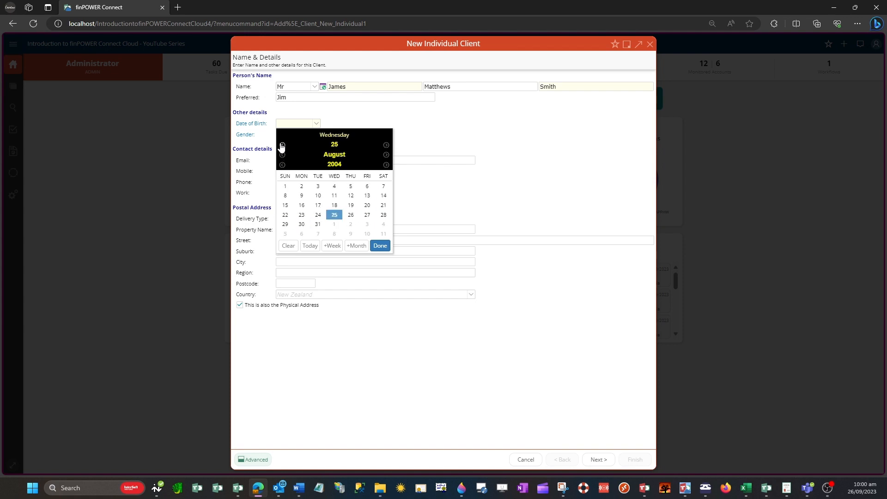
pyautogui.click(381, 246)
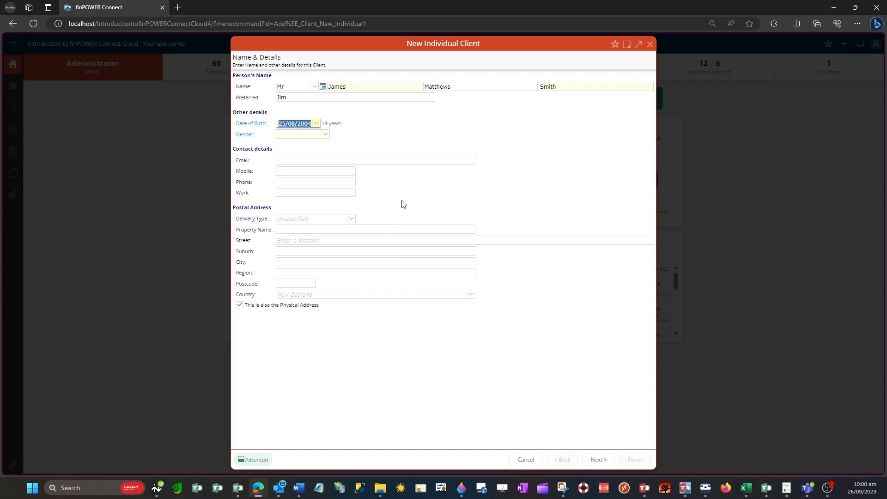
# Set gender to Male and fill in the client's email and mobile number.
pyautogui.click(325, 135)
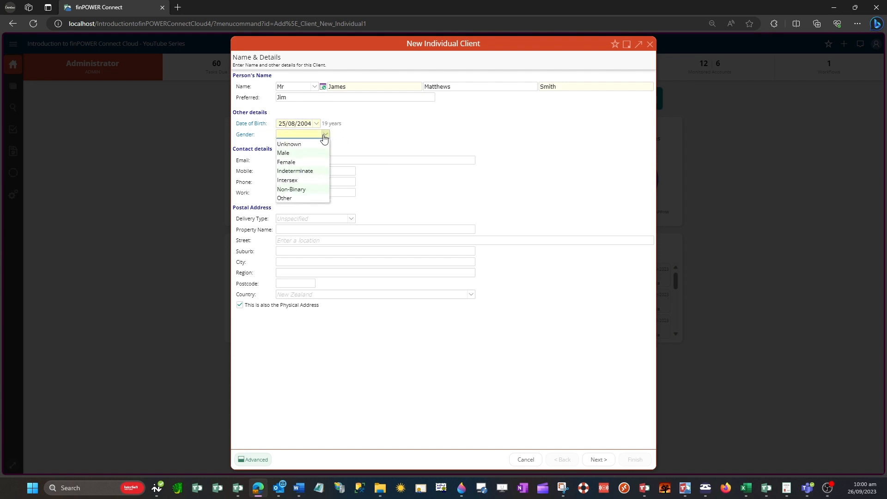
pyautogui.click(318, 154)
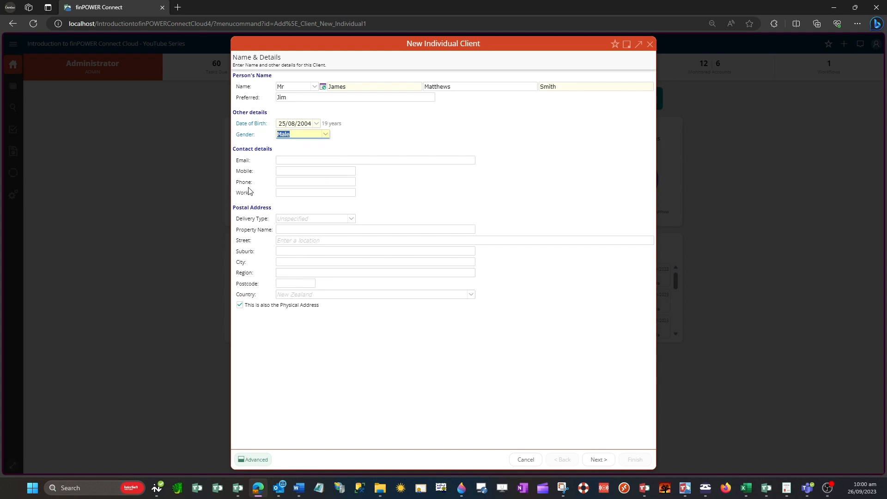
pyautogui.click(311, 166)
pyautogui.click(307, 159)
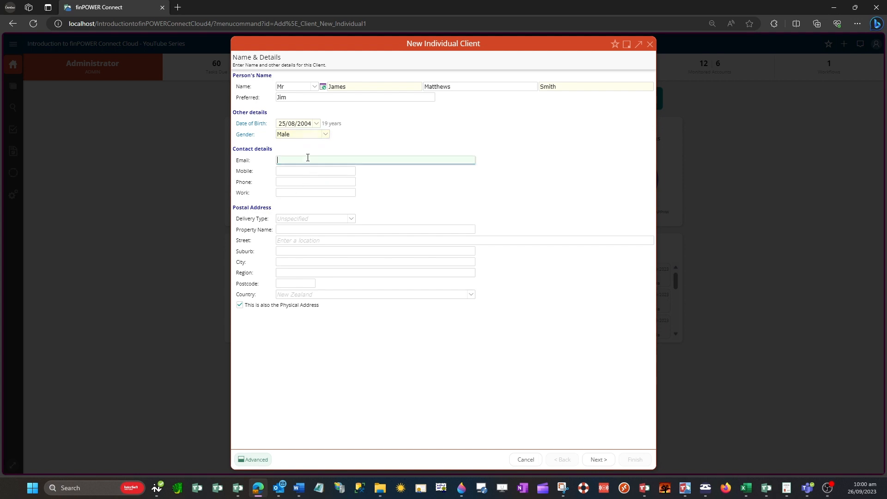
pyautogui.press('Tab')
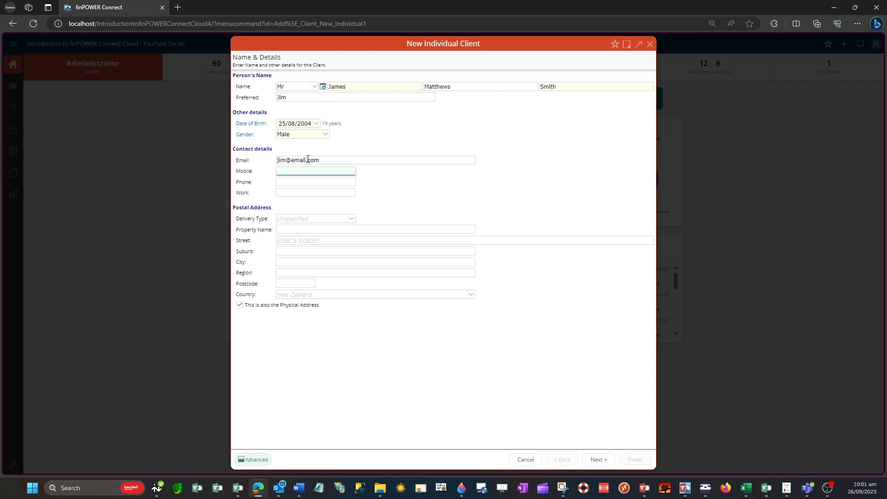
pyautogui.write('021123456')
pyautogui.press('Tab')
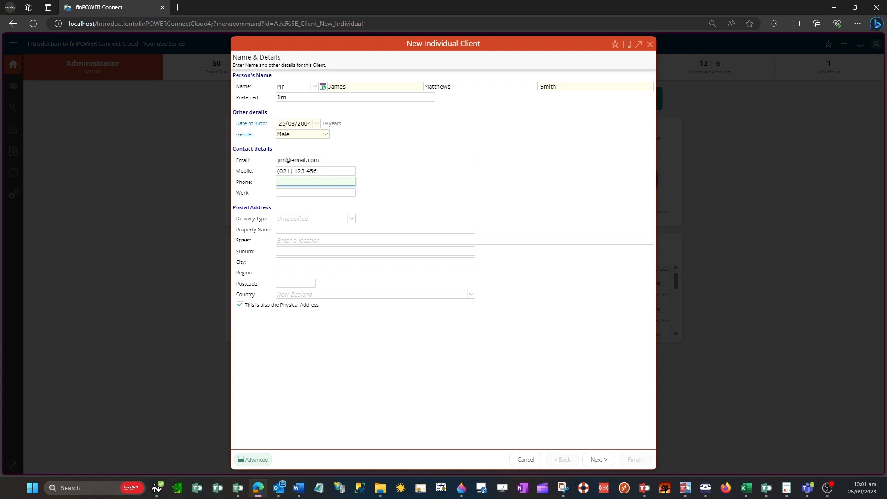
pyautogui.click(351, 220)
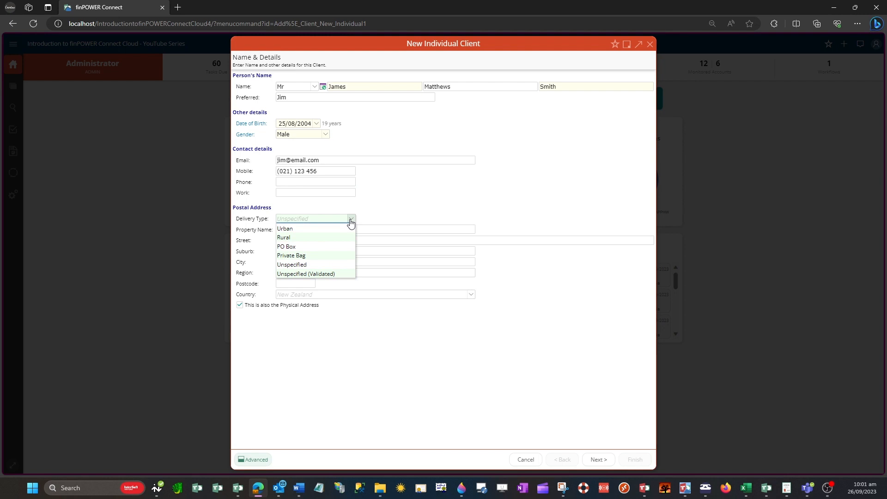
# Enter a PO Box postal address, accept the lookup, and untick same-as-physical address.
pyautogui.click(329, 247)
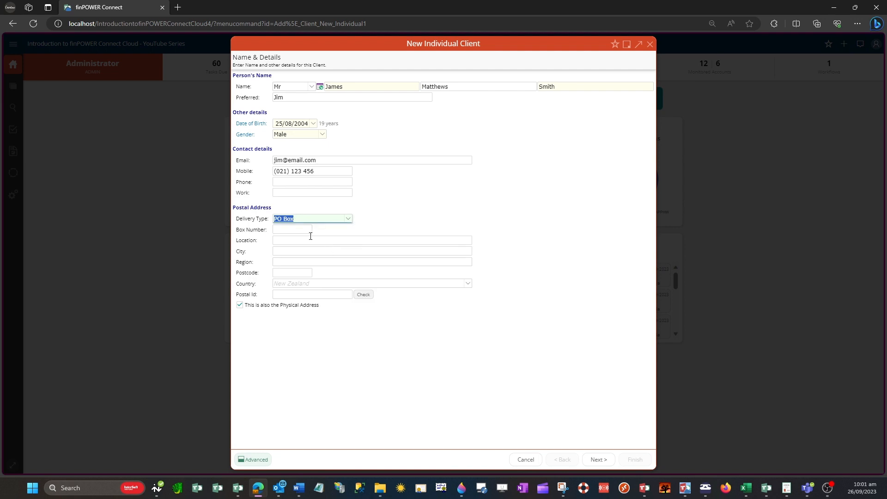
pyautogui.click(300, 231)
pyautogui.write('707')
pyautogui.press('Tab')
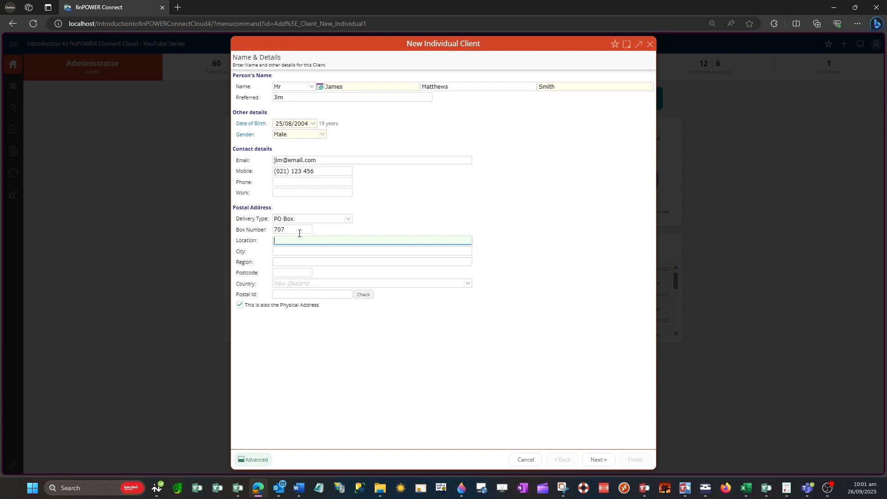
pyautogui.write('Napier')
pyautogui.press('Tab')
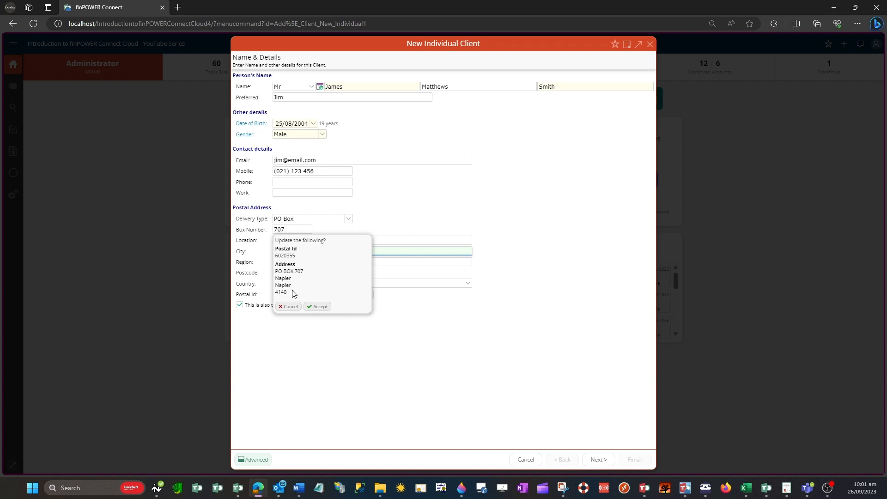
pyautogui.click(318, 307)
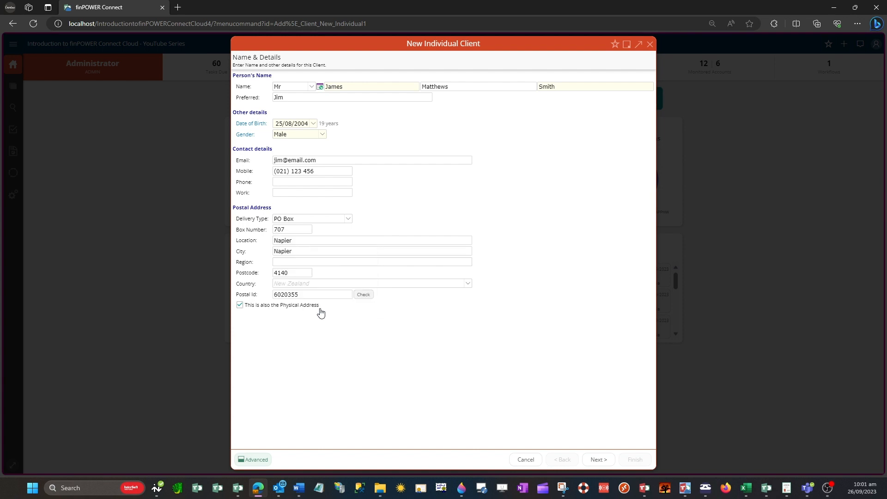
pyautogui.click(284, 308)
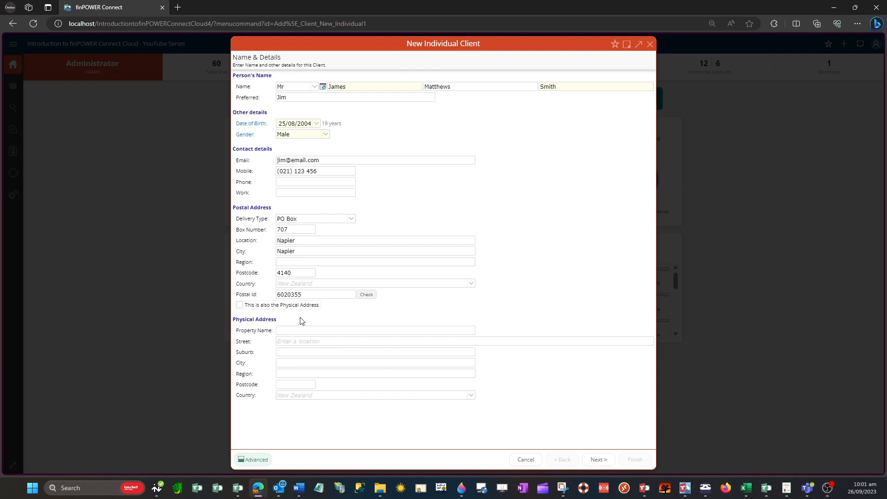
# Fill the physical address from the suggested street match and reveal Advanced details.
pyautogui.click(287, 343)
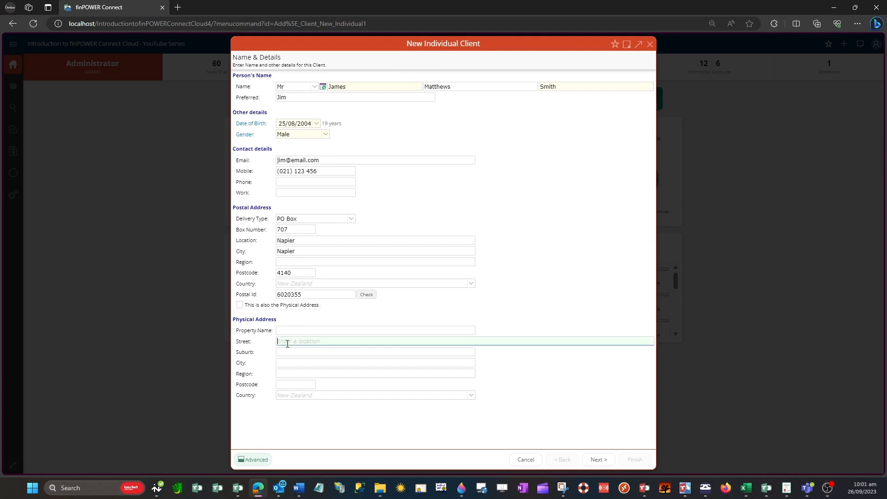
pyautogui.write('19 Marine')
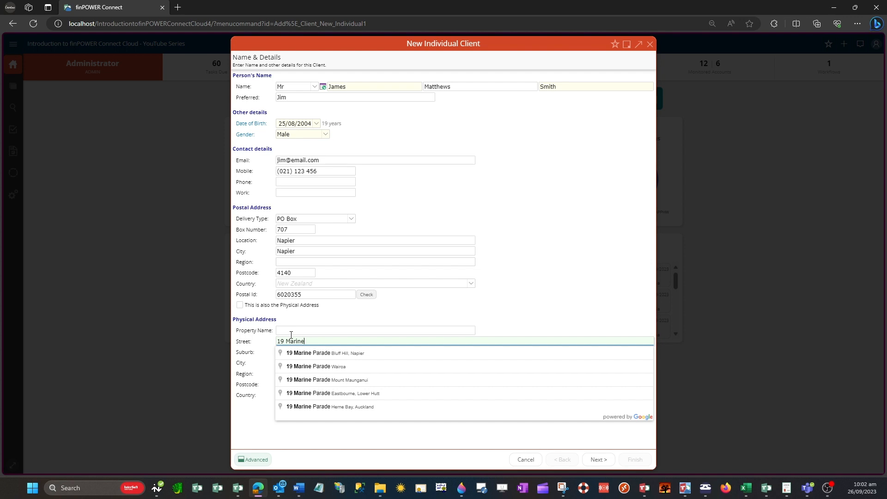
pyautogui.click(376, 357)
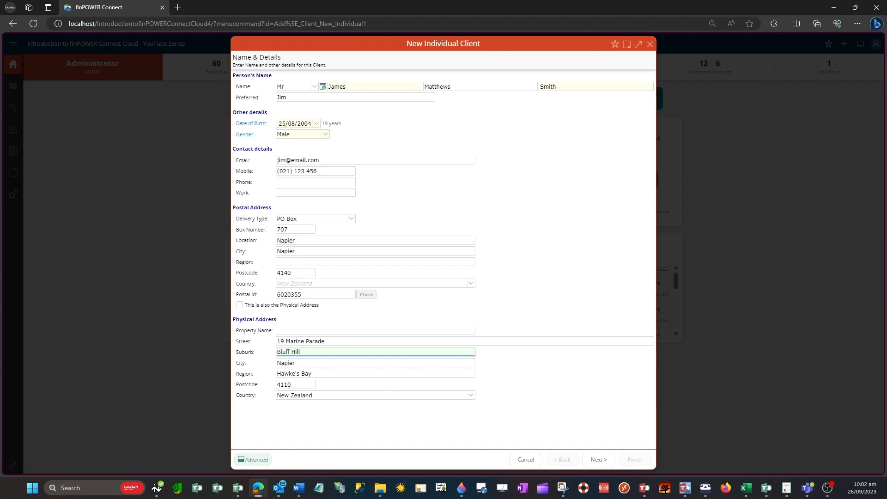
pyautogui.click(255, 462)
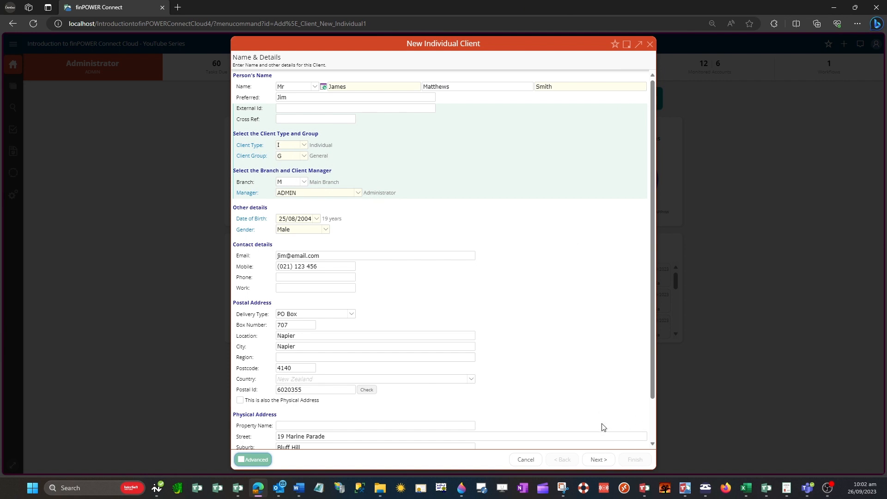
# Continue the wizard to the Other Details page with Next.
pyautogui.click(599, 460)
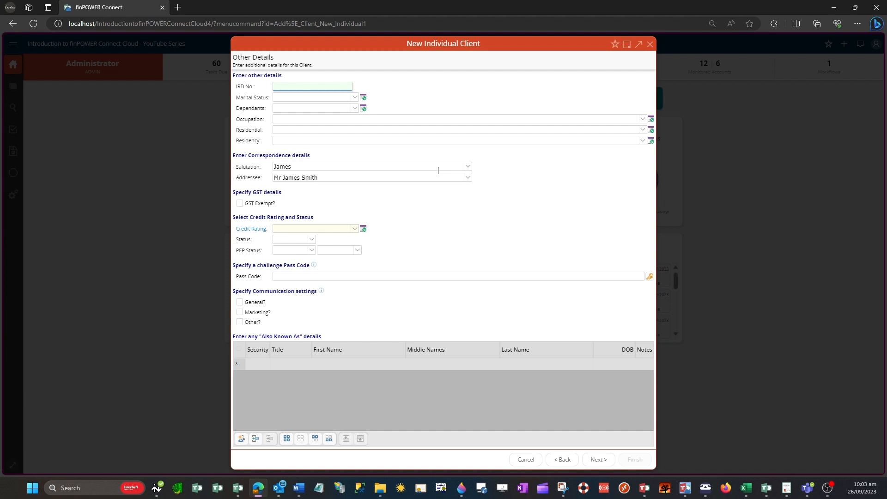
# Record Single, 1 dependant, Cleaners and Laundry Workers, Living with Parents, NZ Citizen (By Birth).
pyautogui.click(355, 97)
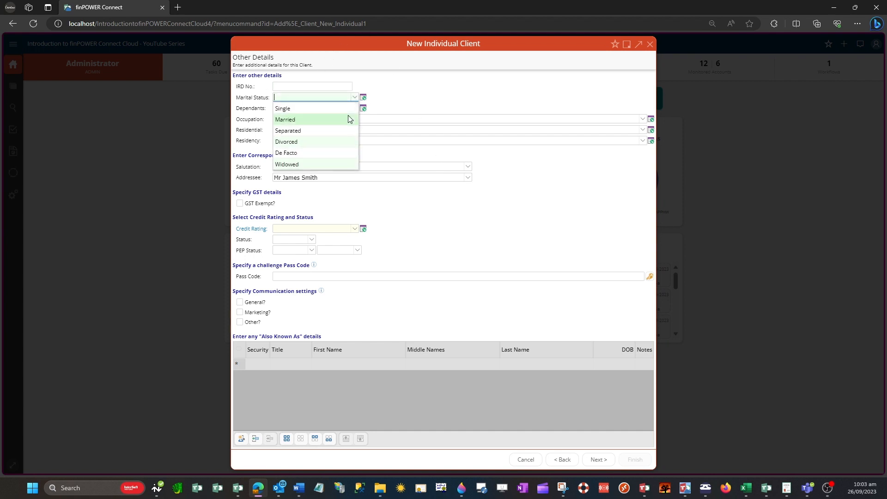
pyautogui.click(346, 109)
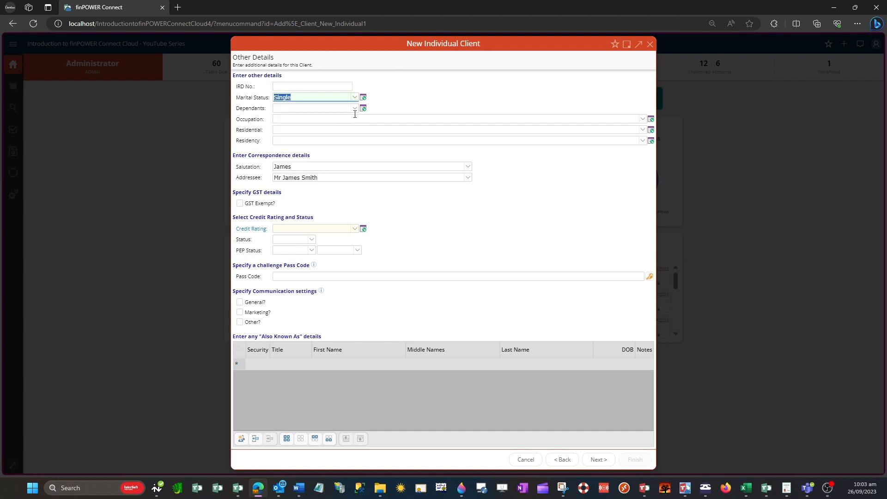
pyautogui.click(354, 110)
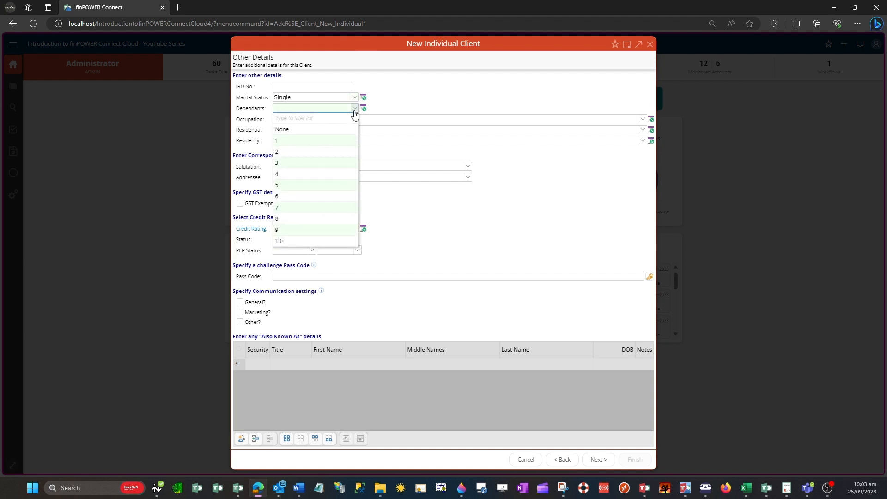
pyautogui.click(332, 140)
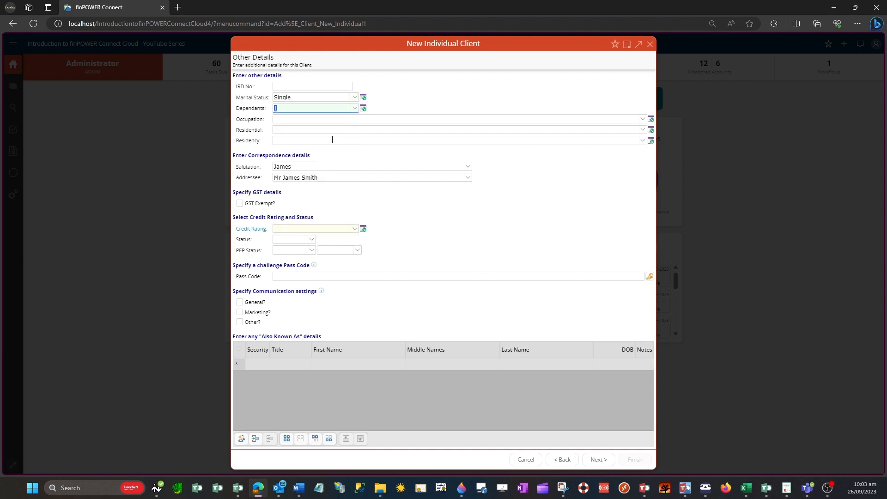
pyautogui.click(642, 119)
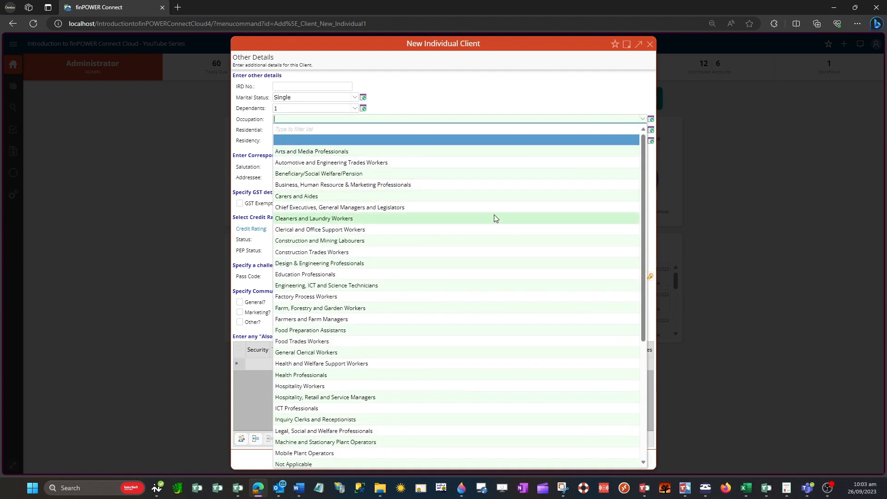
pyautogui.click(494, 218)
pyautogui.click(643, 131)
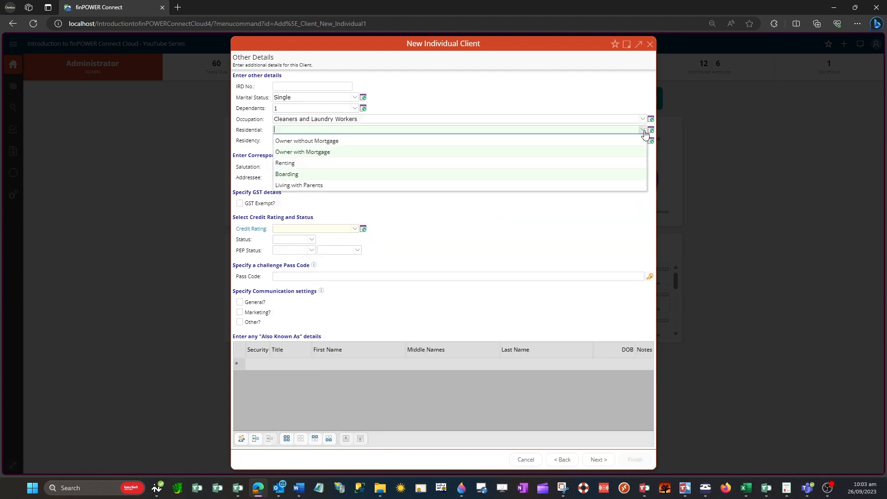
pyautogui.click(524, 185)
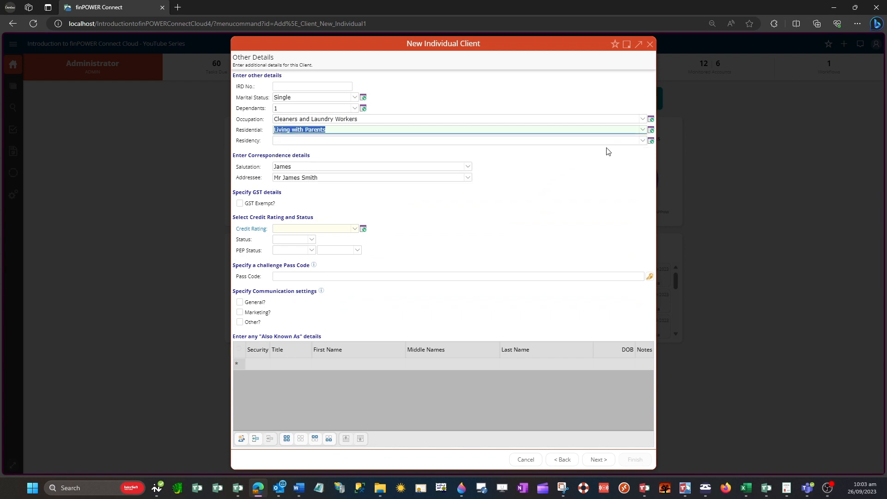
pyautogui.click(642, 141)
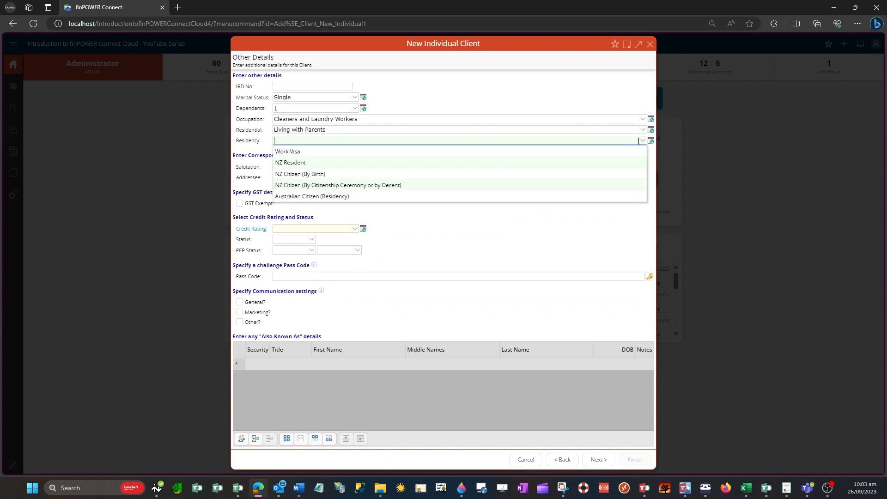
pyautogui.click(583, 173)
pyautogui.click(584, 174)
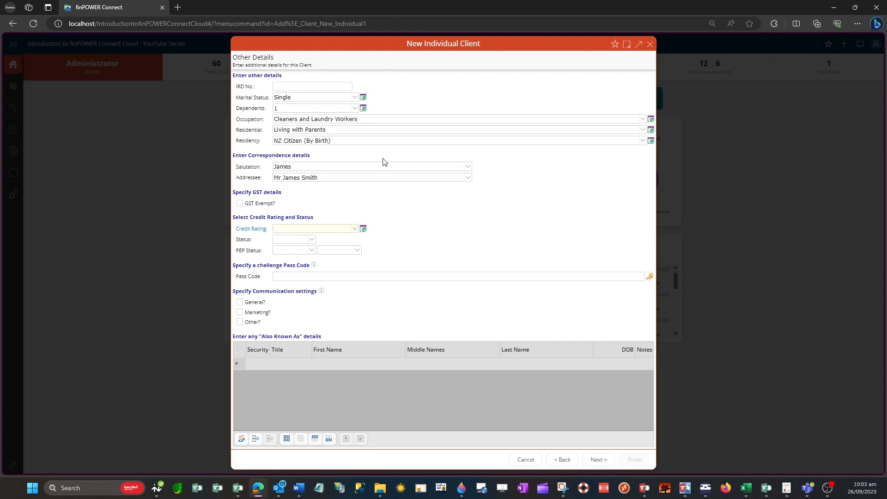
# Set Salutation to the preferred name and Addressee to title, initials and surname.
pyautogui.click(468, 167)
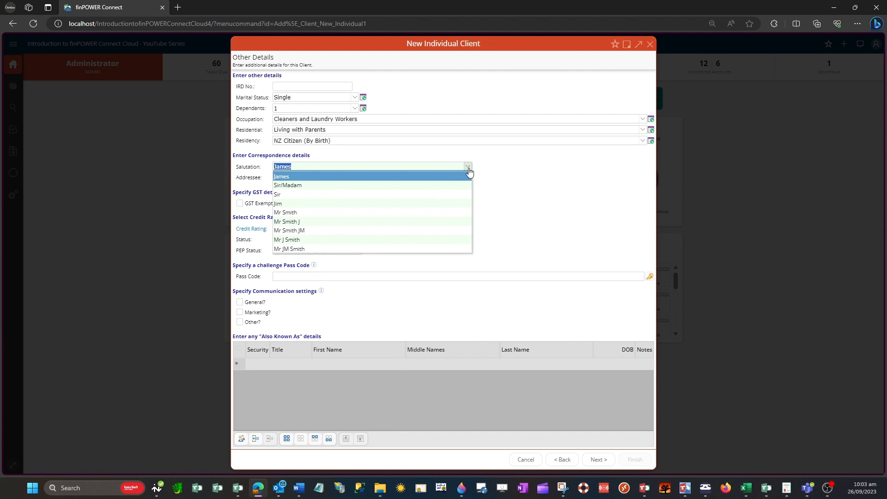
pyautogui.click(405, 203)
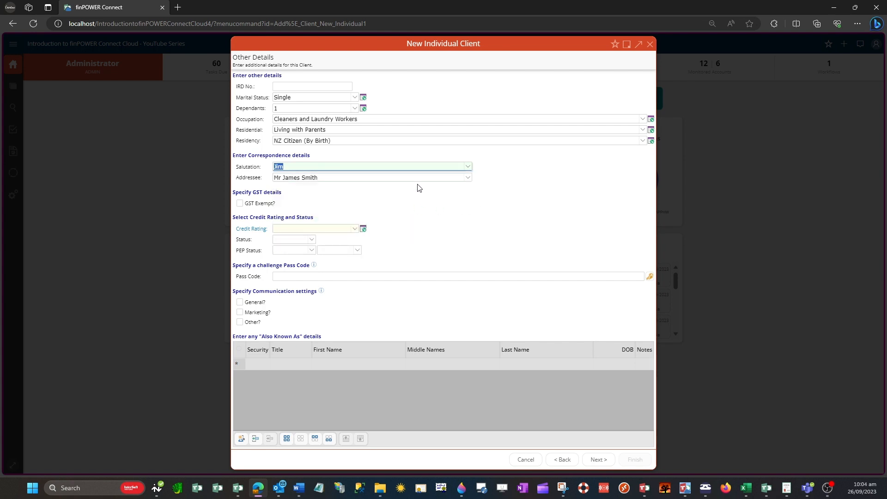
pyautogui.click(467, 179)
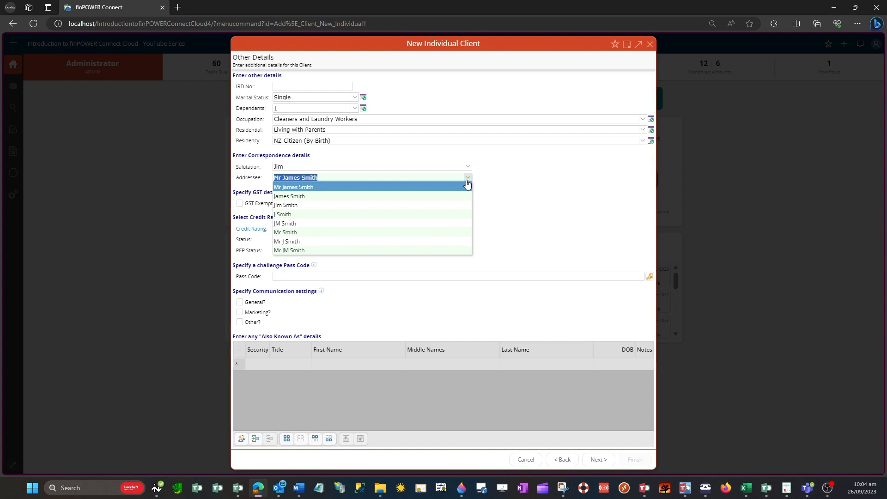
pyautogui.click(413, 250)
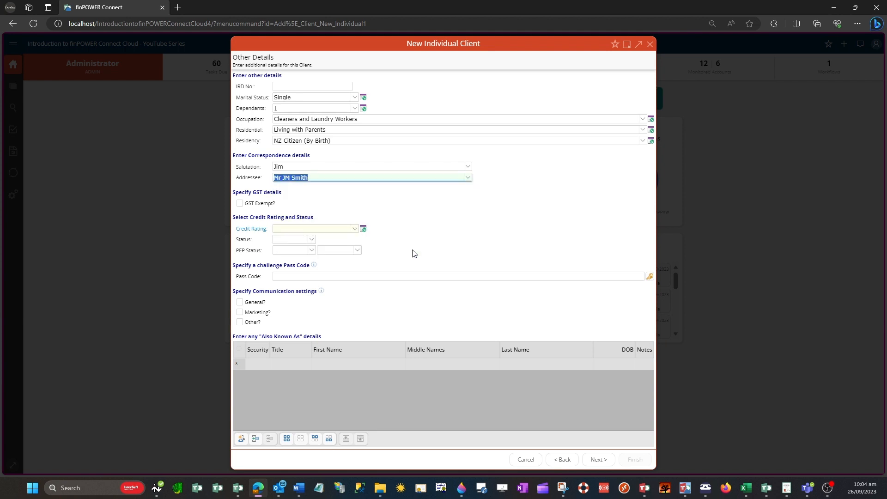
pyautogui.click(457, 210)
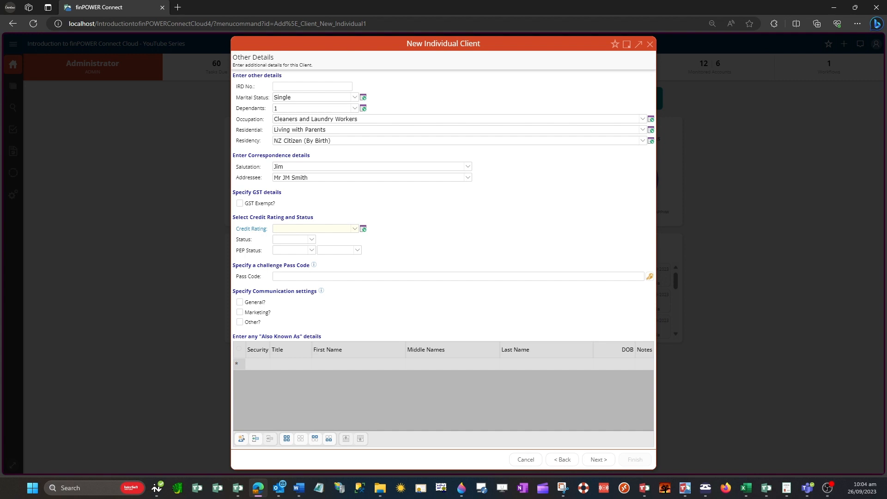
# Choose Bronze for Credit Rating and Good for Status.
pyautogui.click(354, 229)
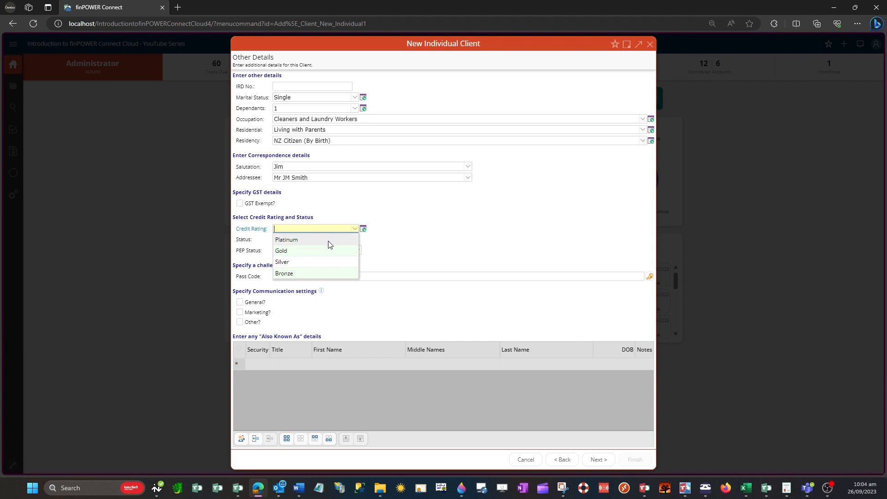
pyautogui.click(325, 274)
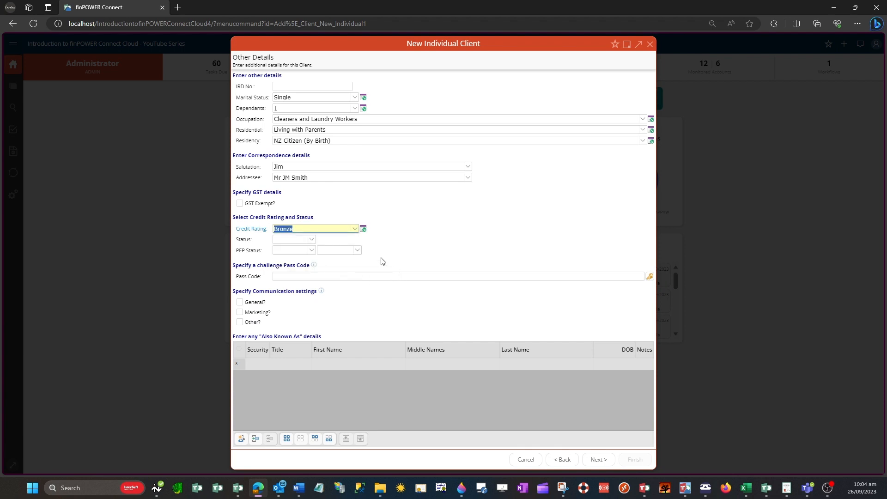
pyautogui.click(311, 240)
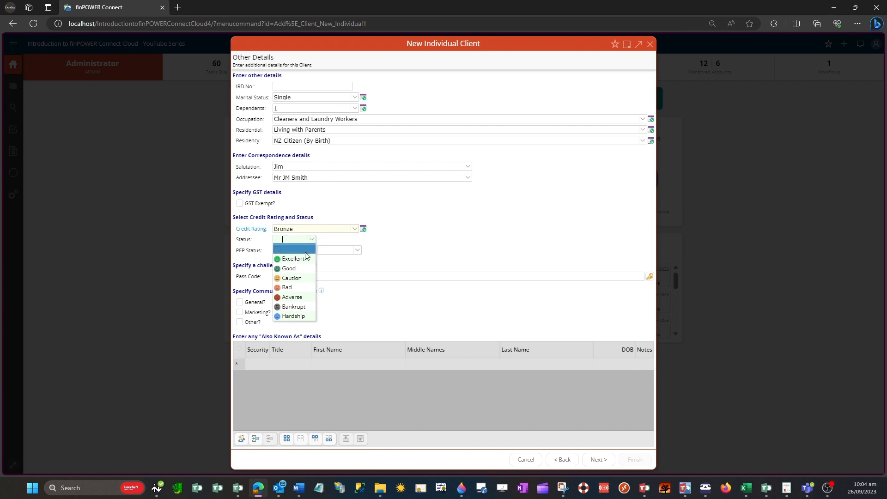
pyautogui.click(289, 268)
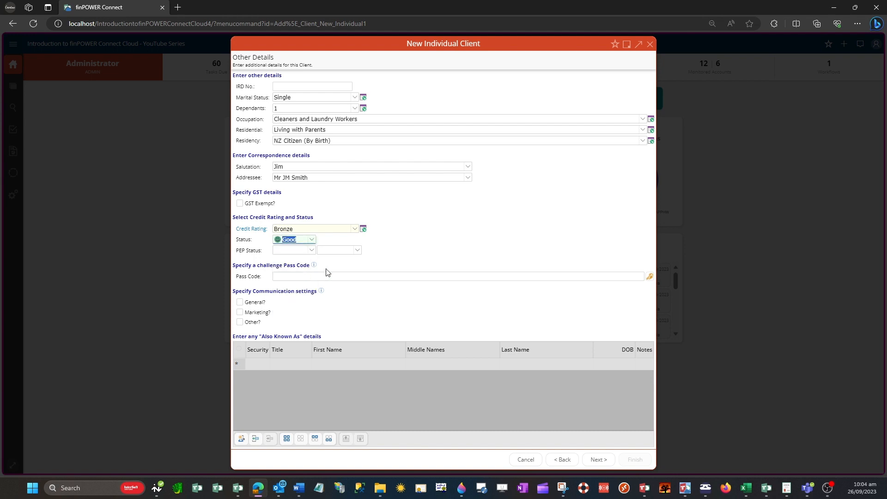
pyautogui.click(320, 260)
# Generate a challenge pass code, then overwrite it with a custom pass code.
pyautogui.moveTo(314, 268)
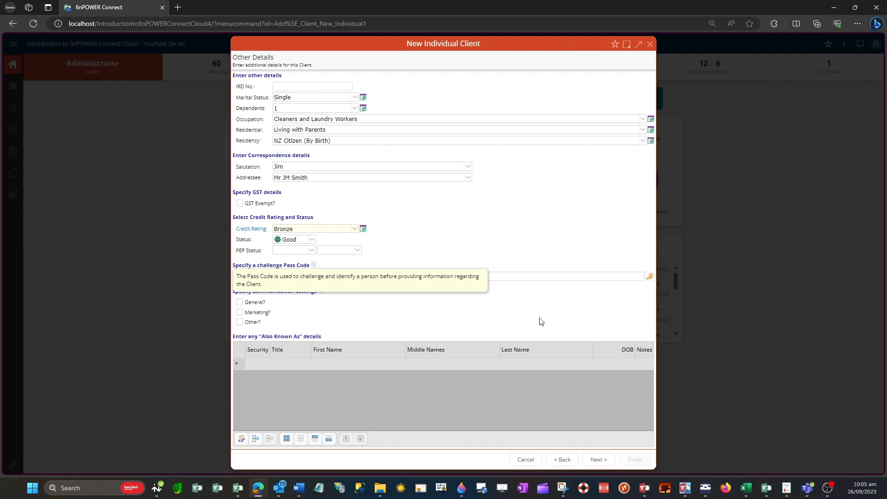
pyautogui.click(650, 277)
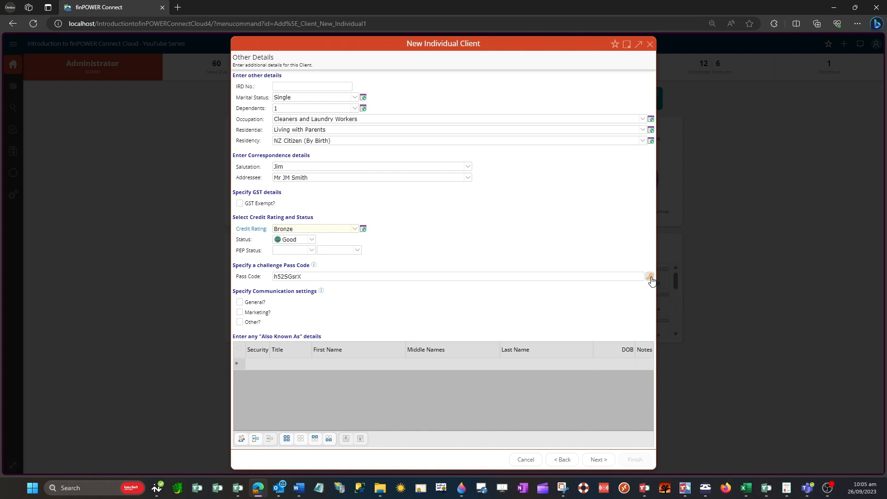
pyautogui.click(365, 276)
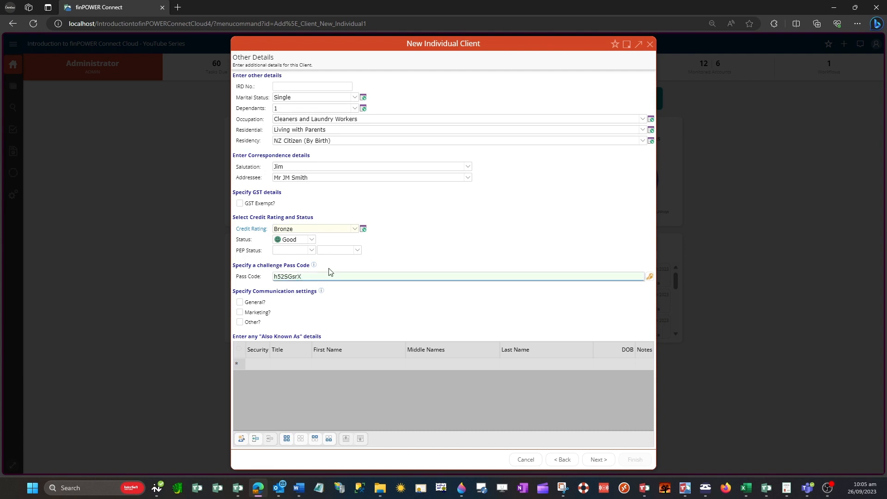
pyautogui.hotkey('ctrl', 'a')
pyautogui.click(360, 299)
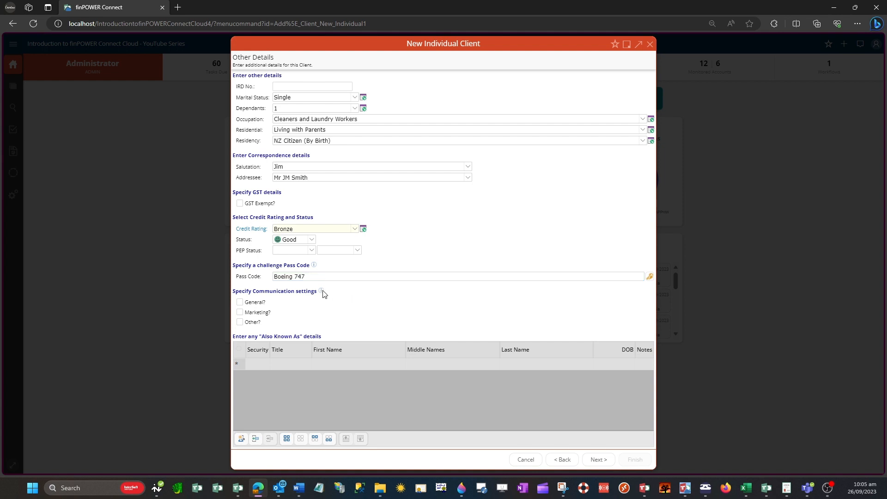
pyautogui.moveTo(322, 294)
pyautogui.click(240, 312)
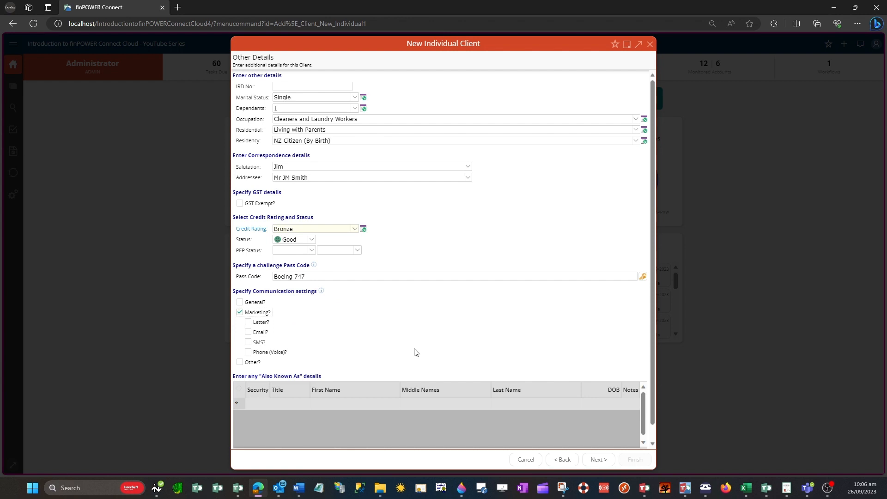
pyautogui.scroll(-1, 414, 352)
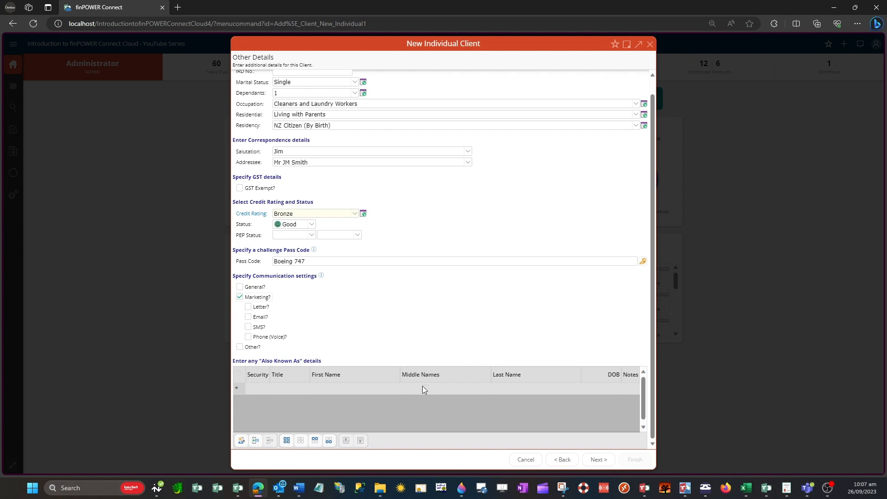
# Add an Also Known As entry from the client's current name, then change its last name.
pyautogui.click(242, 440)
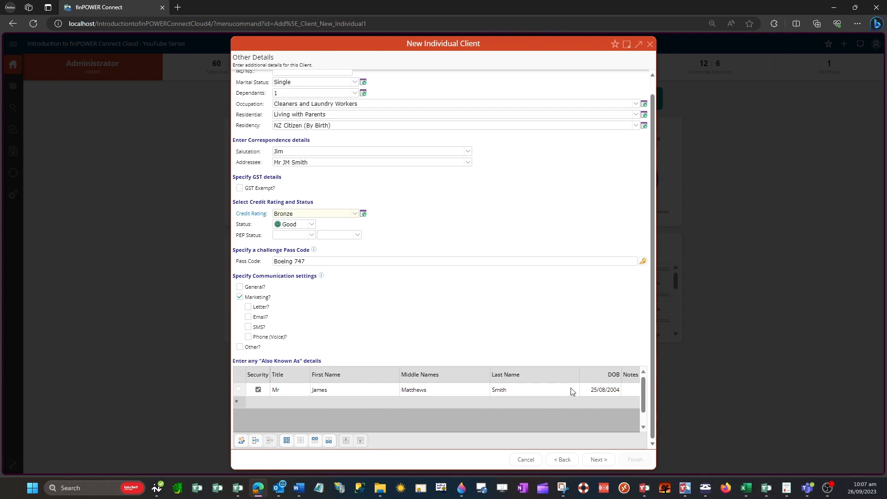
pyautogui.click(533, 389)
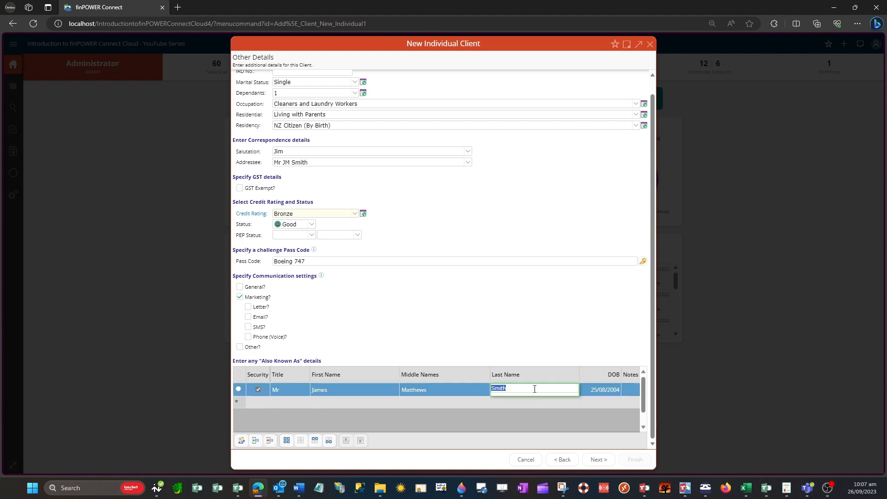
pyautogui.write('Porter')
pyautogui.press('Return')
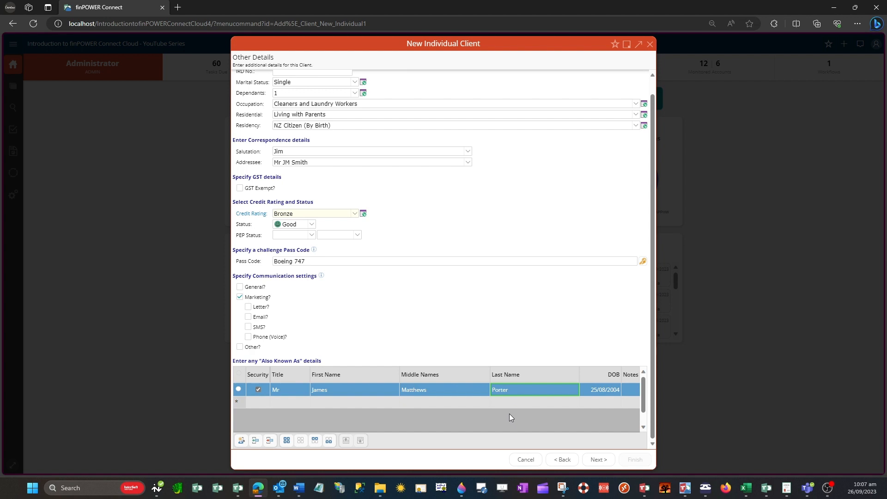
# On the Identification page, paste the client's name and date of birth into the driver licence details.
pyautogui.click(595, 459)
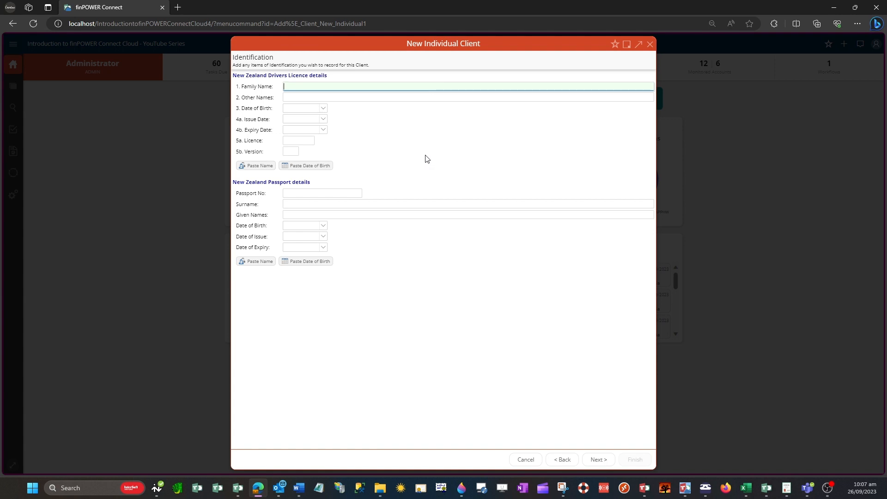
pyautogui.click(255, 167)
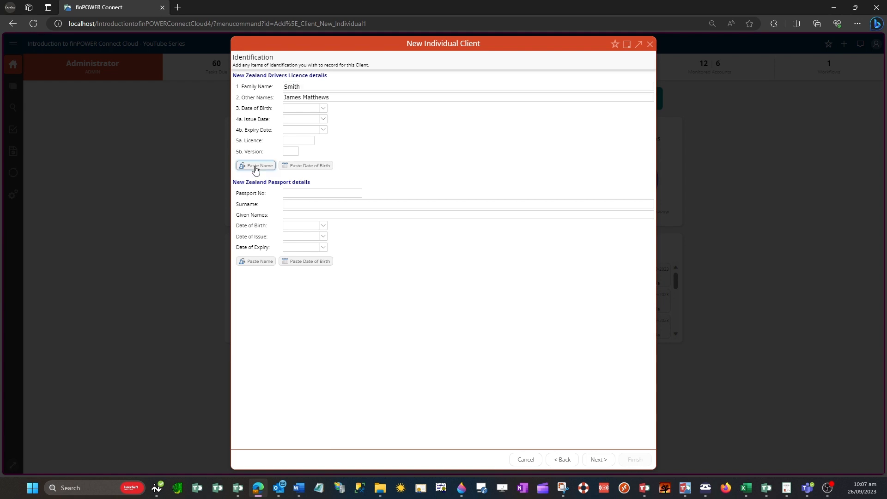
pyautogui.click(324, 167)
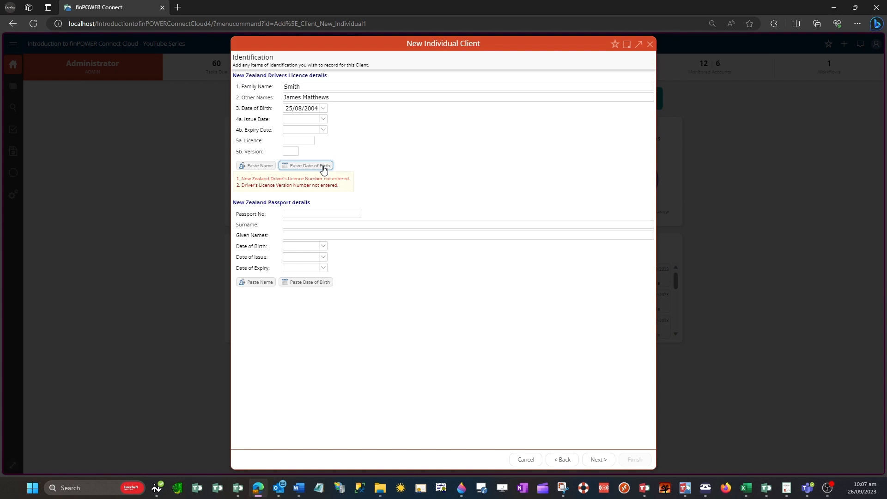
# Set the driver licence issue date to 26/09/2021 and expiry date to 26/09/2025.
pyautogui.click(322, 119)
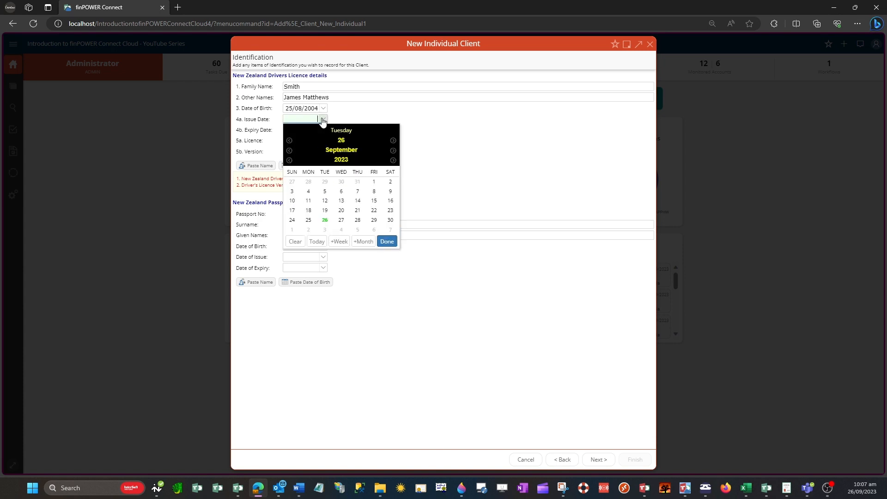
pyautogui.click(289, 160)
pyautogui.click(289, 159)
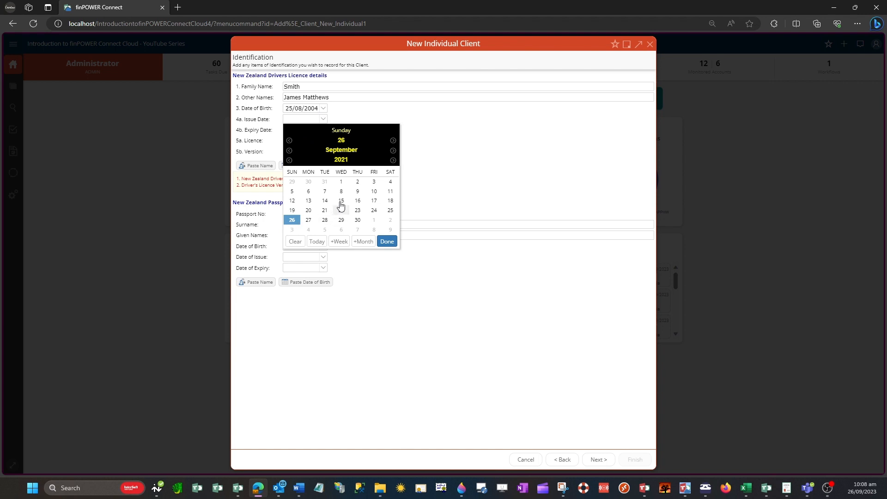
pyautogui.click(387, 241)
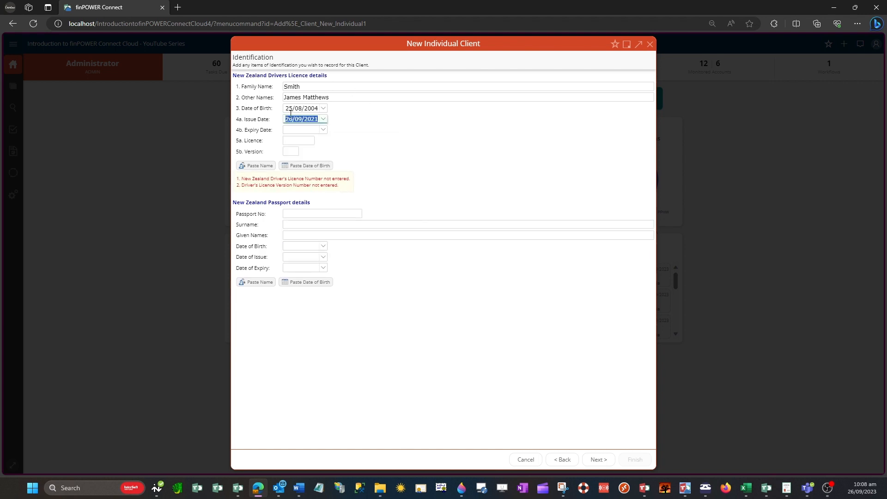
pyautogui.click(324, 131)
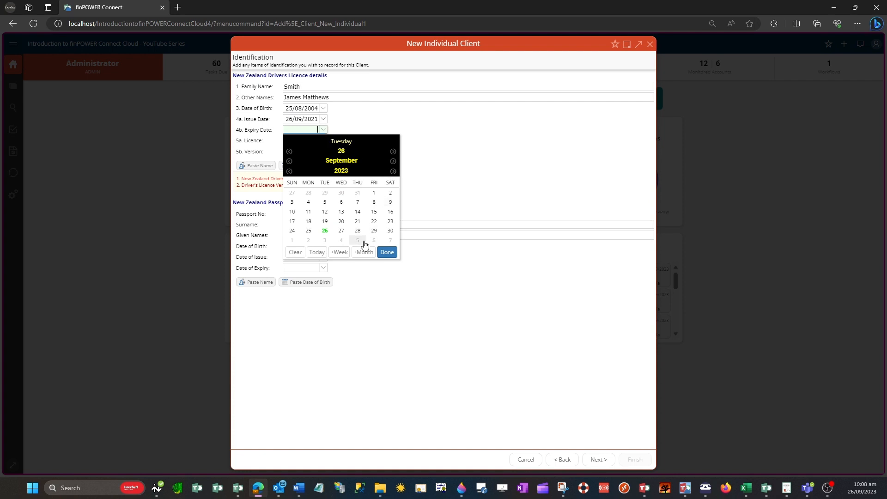
pyautogui.click(393, 171)
pyautogui.click(393, 171)
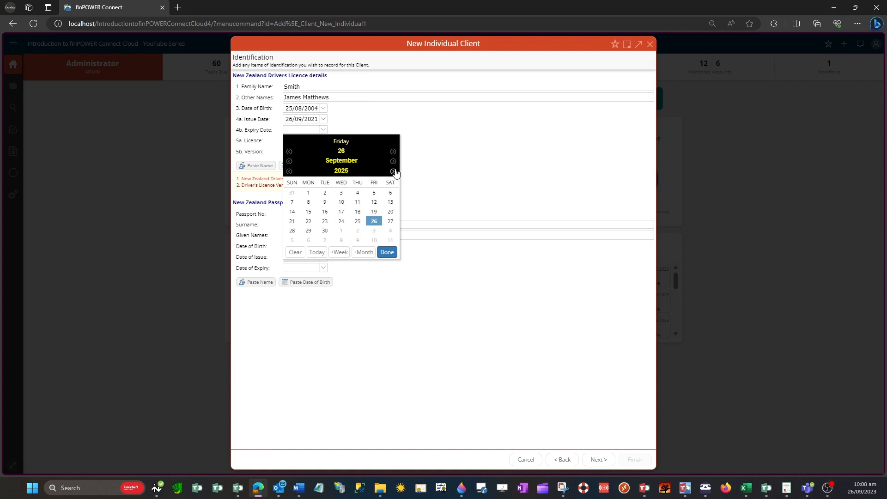
pyautogui.click(387, 252)
# Enter the driver licence number and version 777, then continue to Statistics.
pyautogui.click(309, 139)
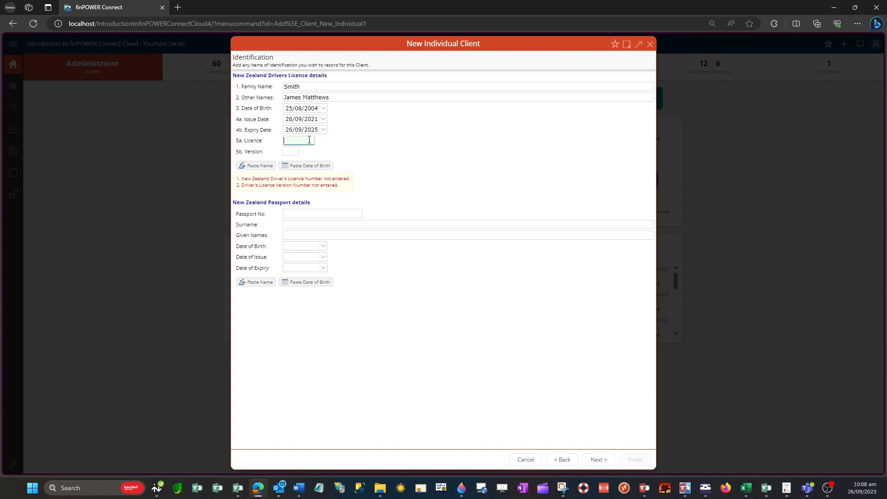
pyautogui.press('Tab')
pyautogui.write('7')
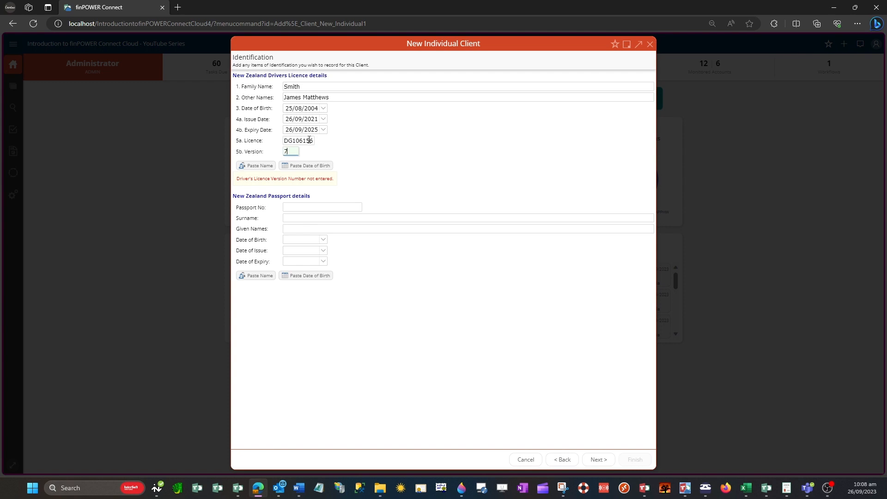
pyautogui.write('77')
pyautogui.press('Tab')
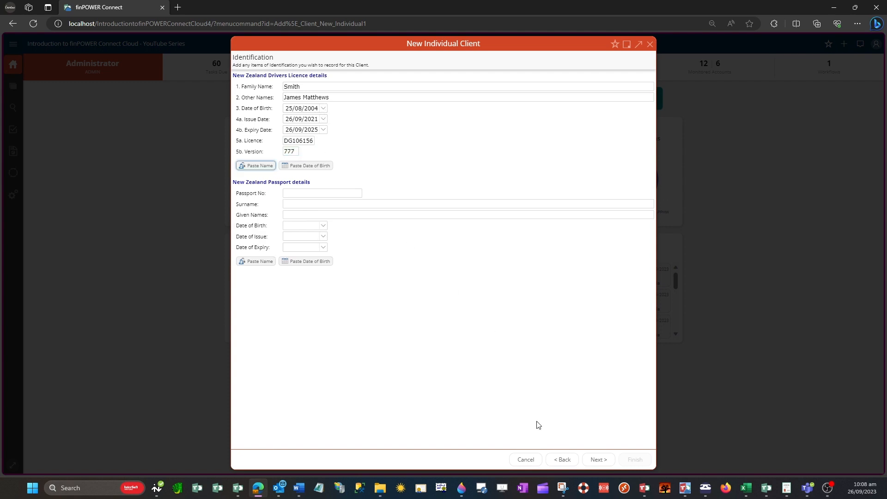
pyautogui.click(599, 462)
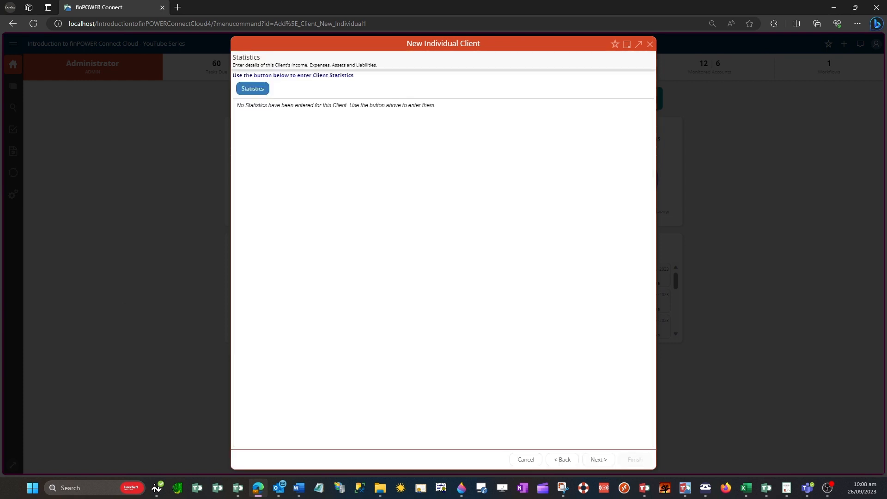
# Create and save a statistics set with monthly Wages of 5000, discarding a trial BEN income line.
pyautogui.click(260, 91)
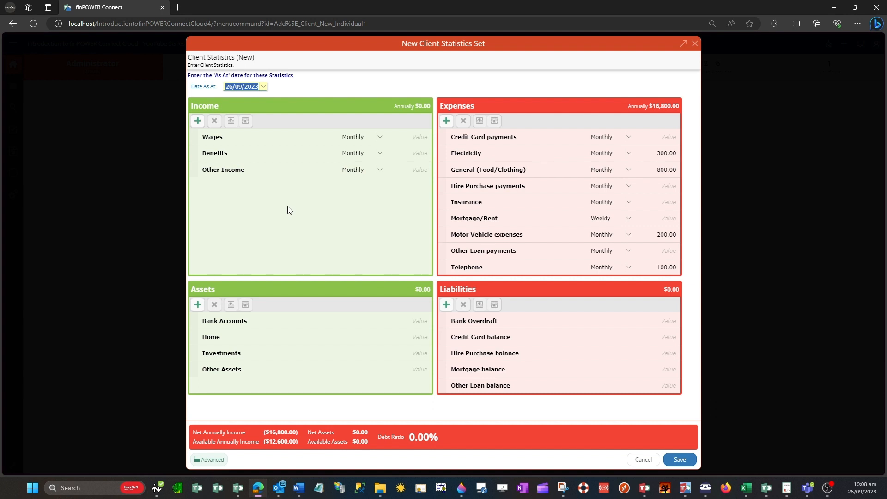
pyautogui.click(399, 137)
pyautogui.write('5000')
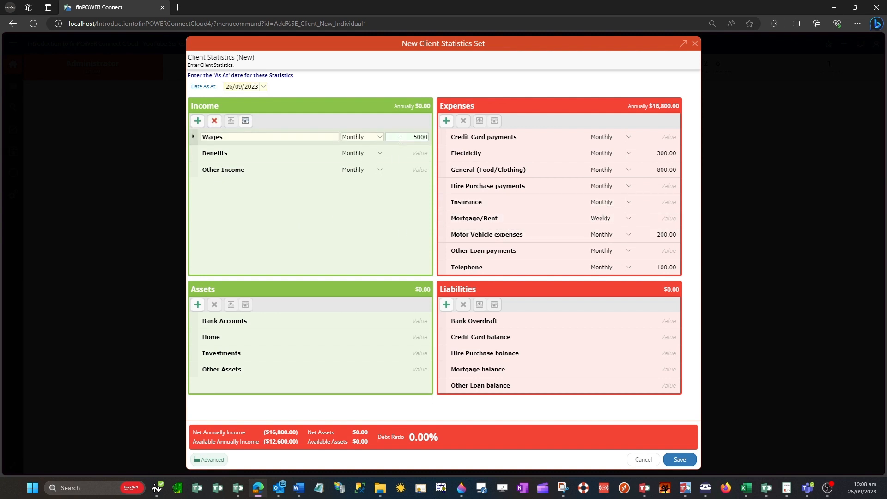
pyautogui.press('Tab')
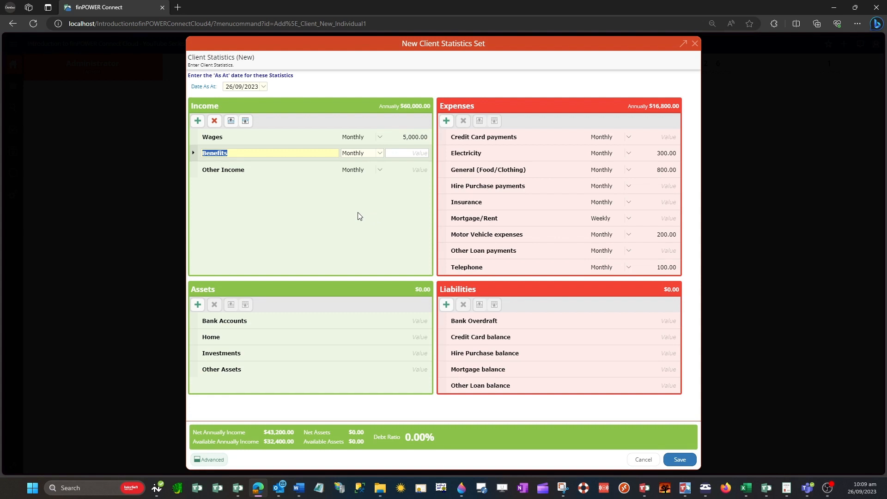
pyautogui.click(197, 121)
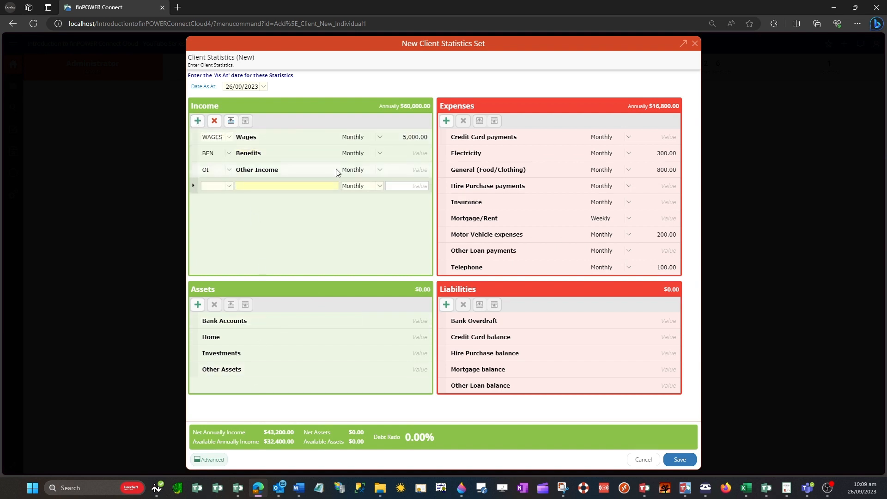
pyautogui.click(231, 187)
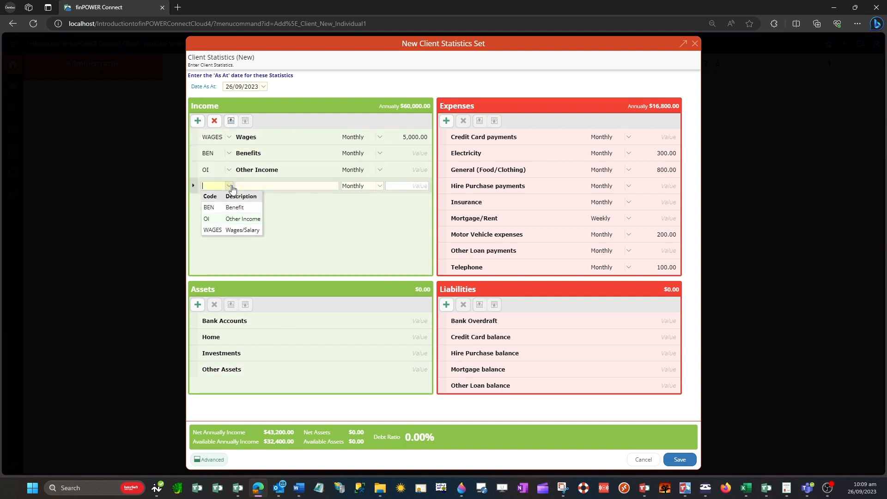
pyautogui.click(234, 207)
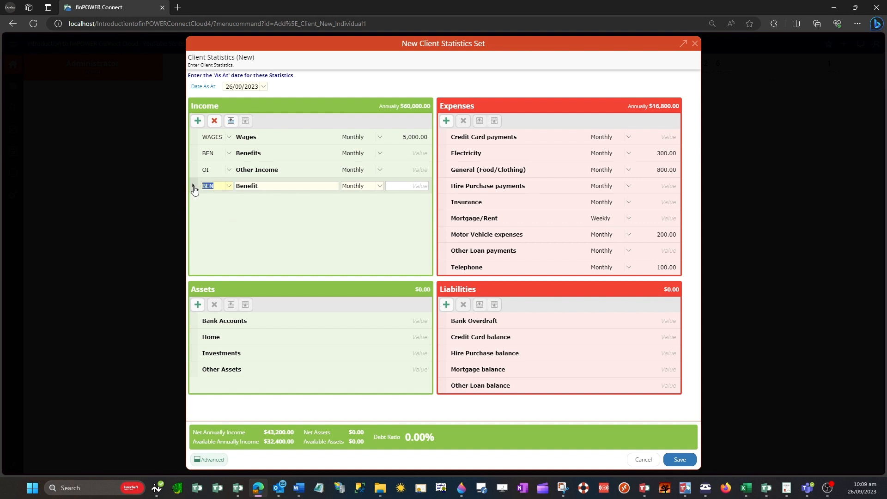
pyautogui.click(214, 121)
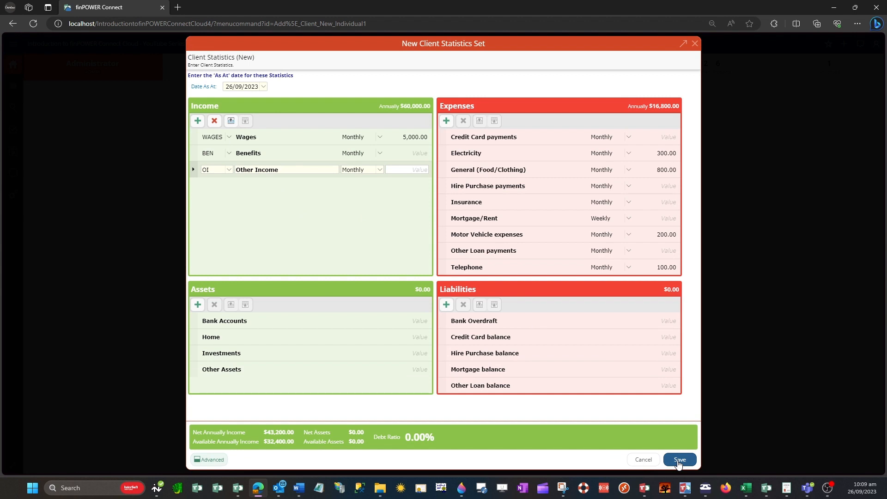
pyautogui.click(677, 460)
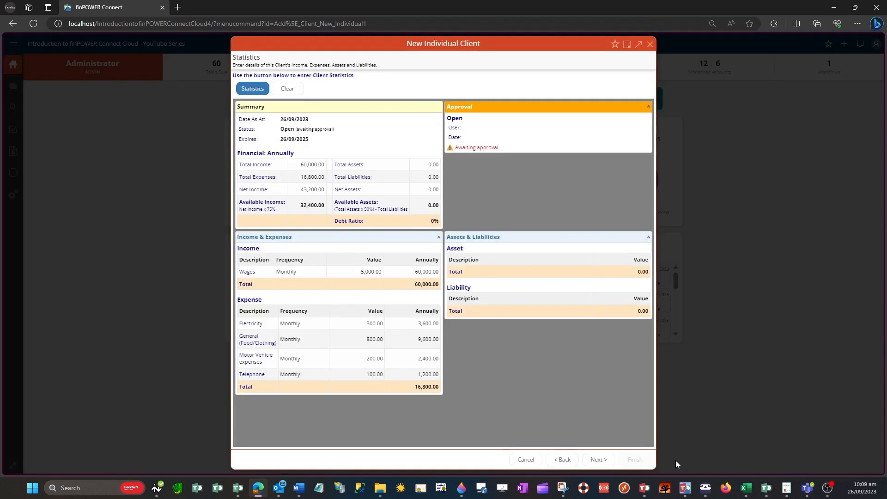
# Add a BankAccount banking entry with the pasted account number and the account holder's name.
pyautogui.click(599, 460)
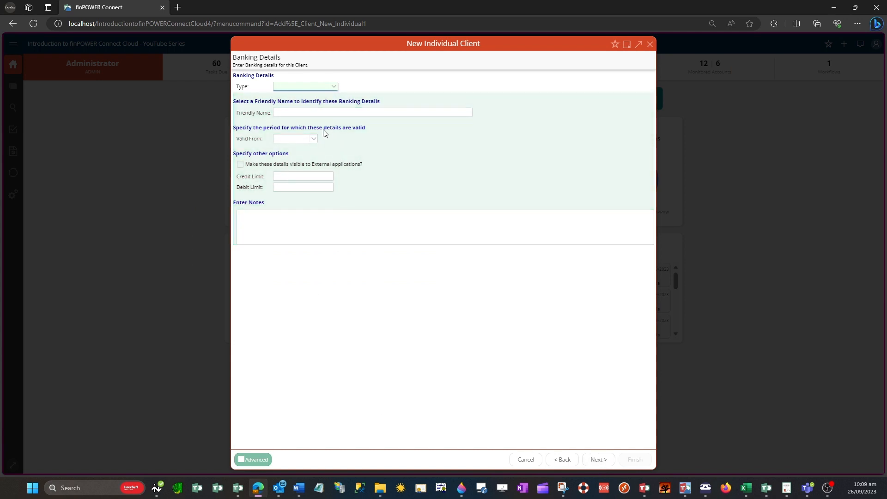
pyautogui.click(334, 87)
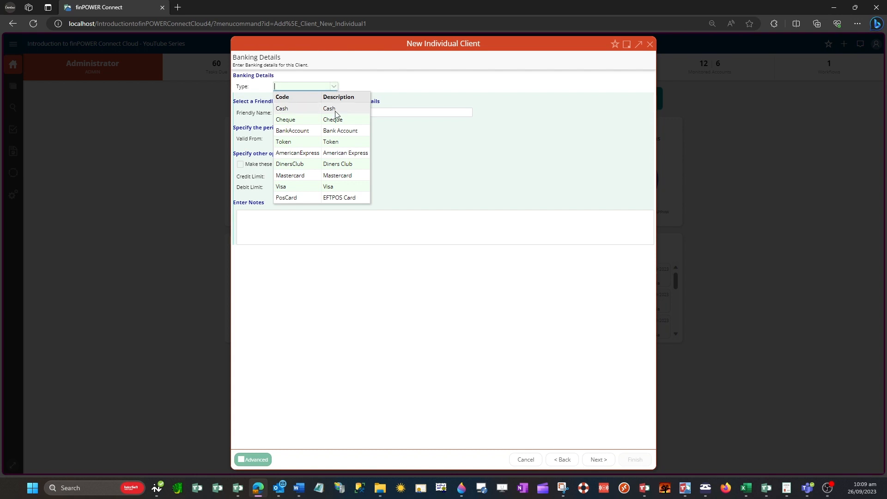
pyautogui.click(335, 134)
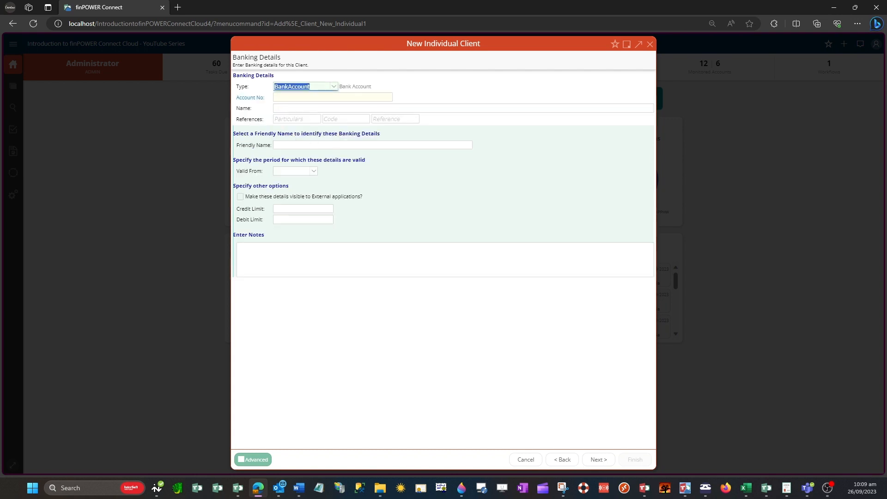
pyautogui.hotkey('alt', 'Tab')
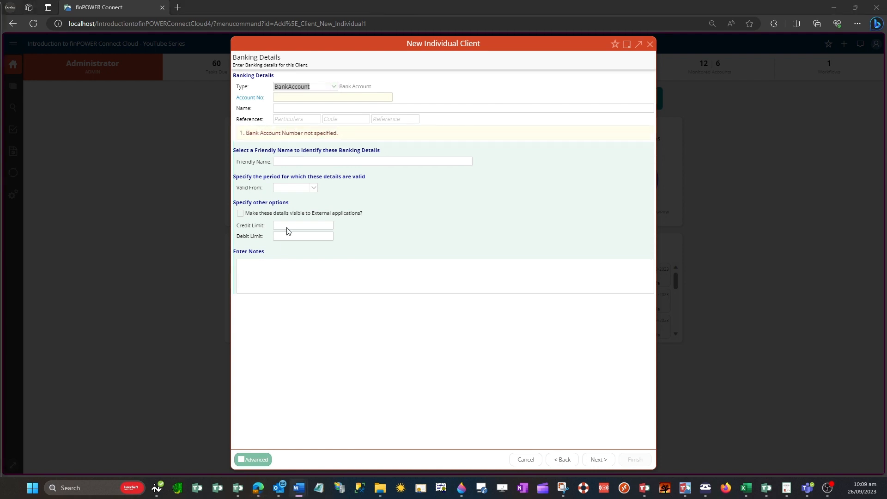
pyautogui.click(326, 96)
pyautogui.hotkey('ctrl', 'v')
pyautogui.press('Tab')
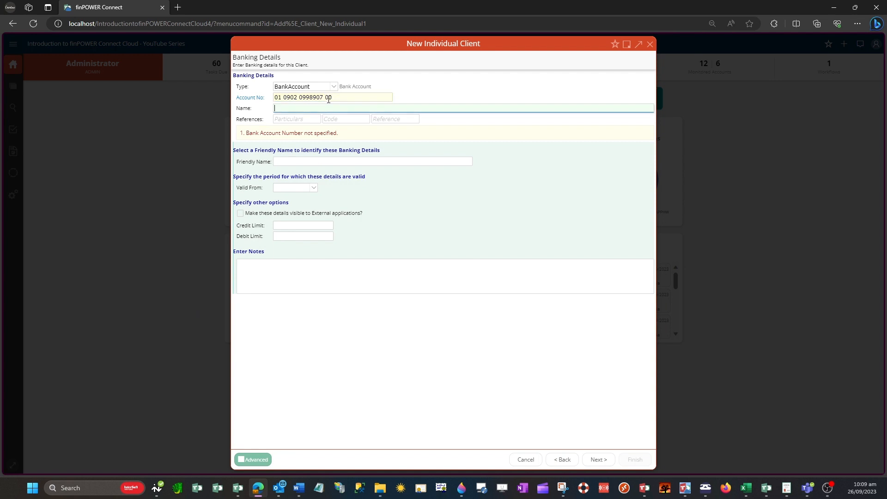
pyautogui.write('J ')
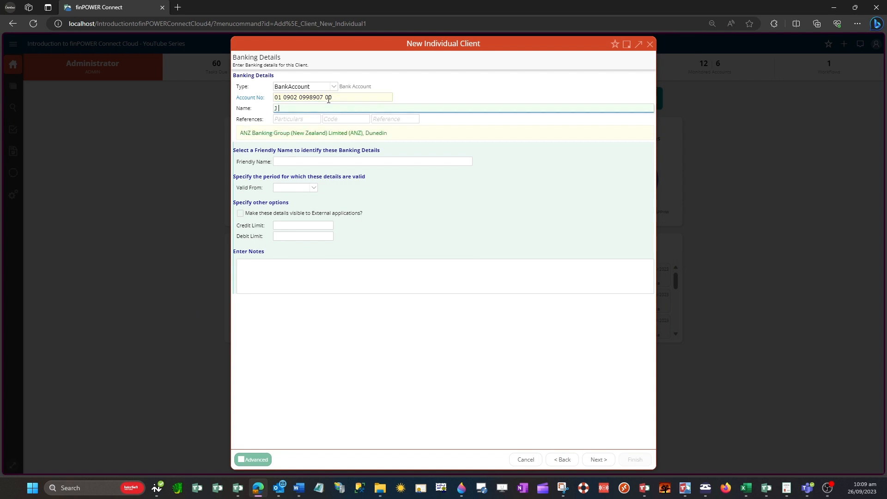
pyautogui.write('M Smith')
pyautogui.click(287, 119)
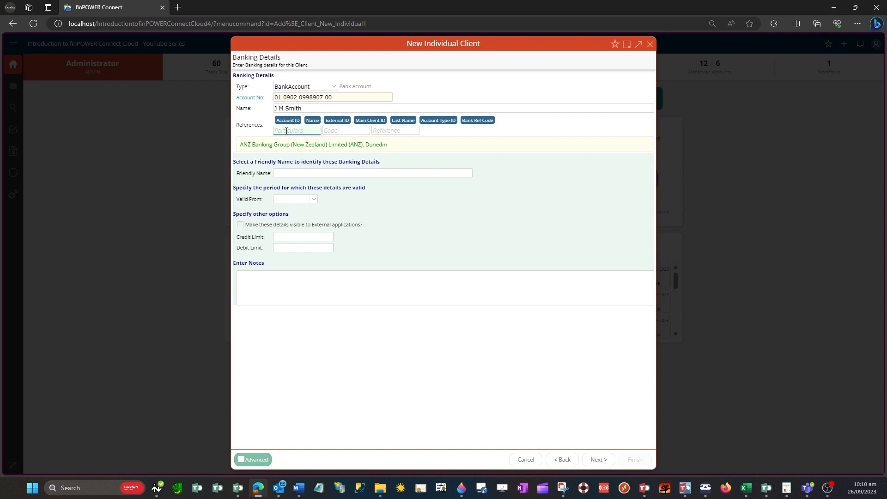
# Use the client's last name as Particulars, add a friendly account name, and set valid-from to today.
pyautogui.click(406, 124)
pyautogui.click(255, 462)
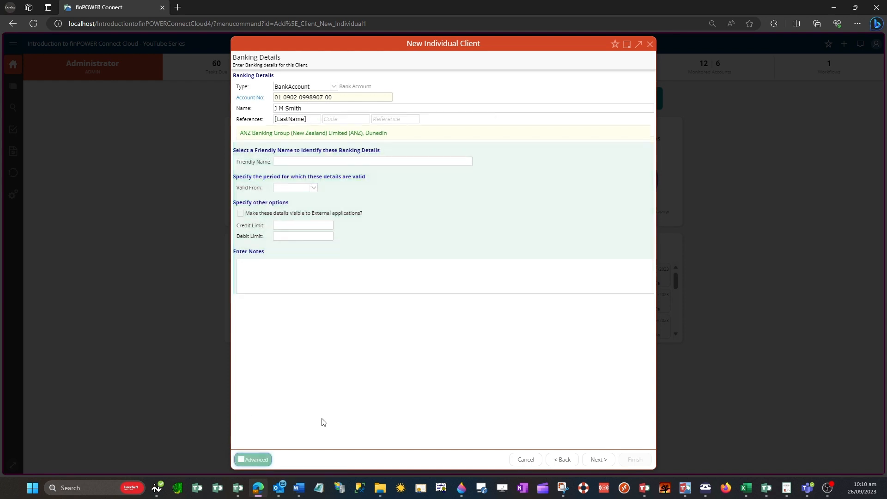
pyautogui.click(288, 162)
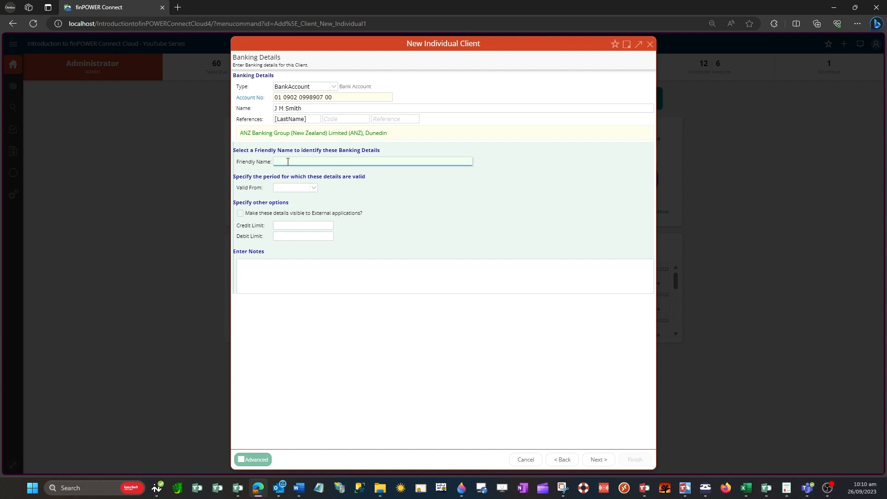
pyautogui.write("Jim's Main Account")
pyautogui.press('Tab')
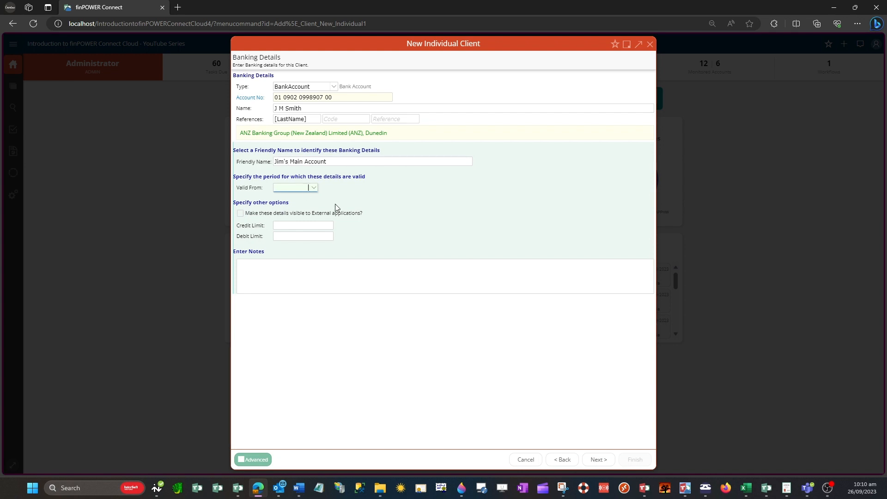
pyautogui.click(314, 188)
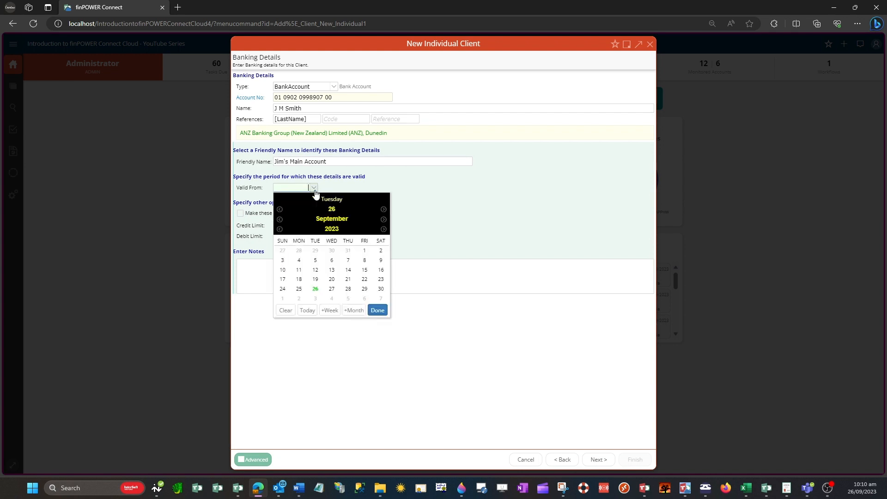
pyautogui.click(307, 310)
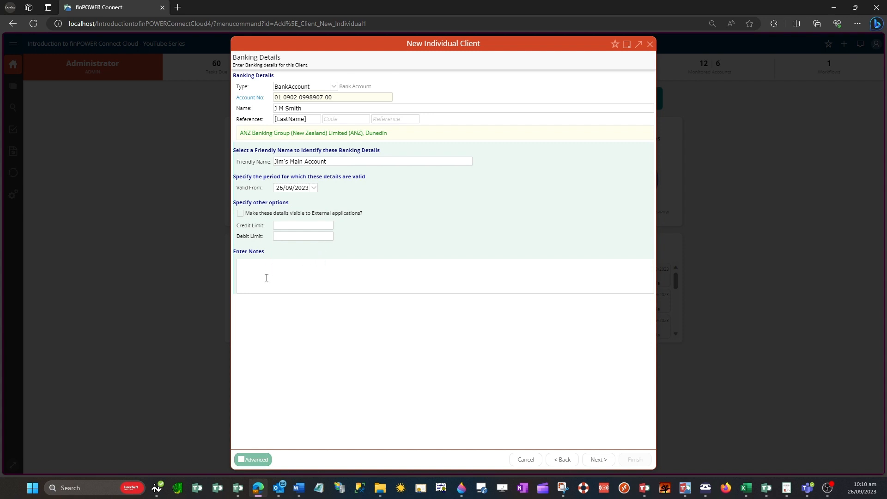
pyautogui.click(598, 459)
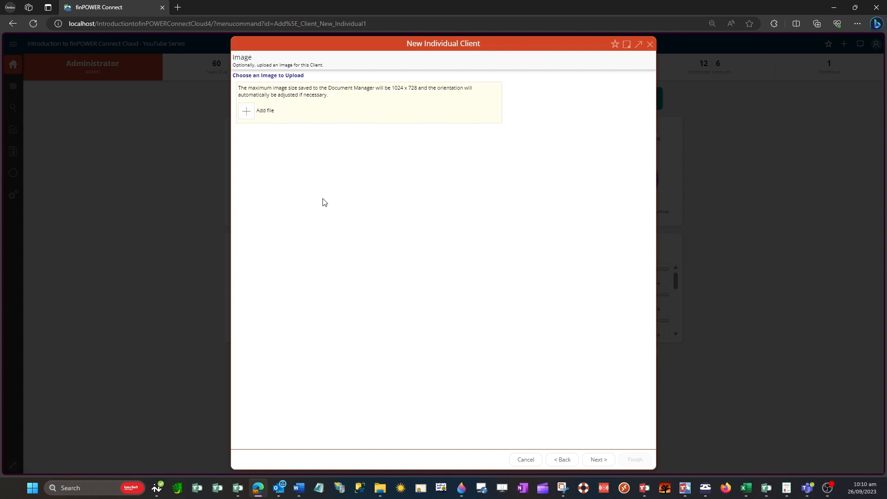
pyautogui.click(249, 114)
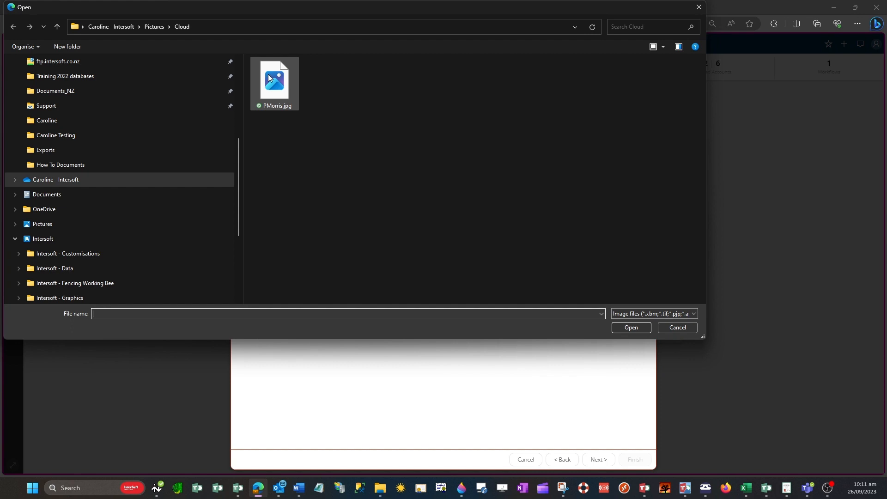
pyautogui.click(270, 79)
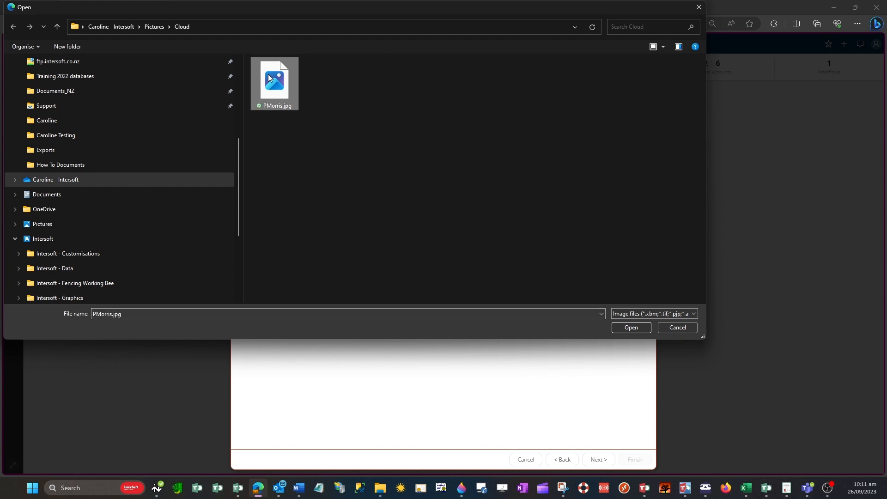
pyautogui.click(631, 328)
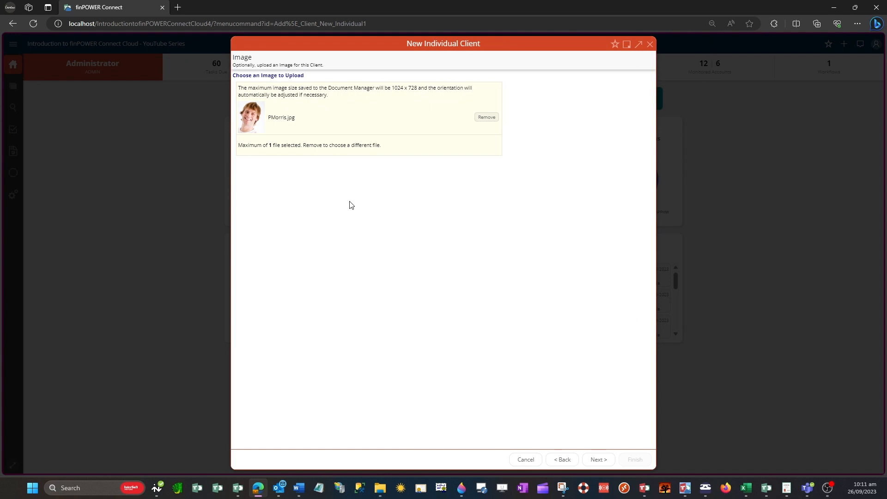
# Choose the R30 Resident 30% tax category and continue to Web Access.
pyautogui.click(604, 460)
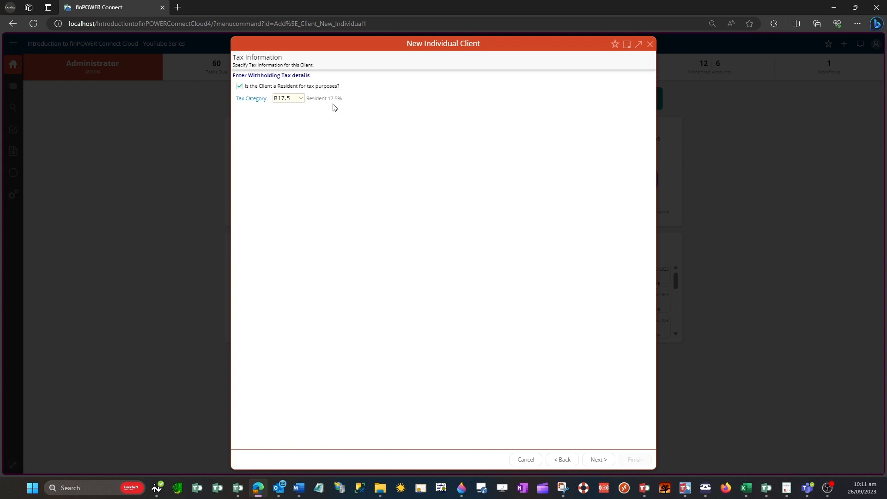
pyautogui.click(301, 99)
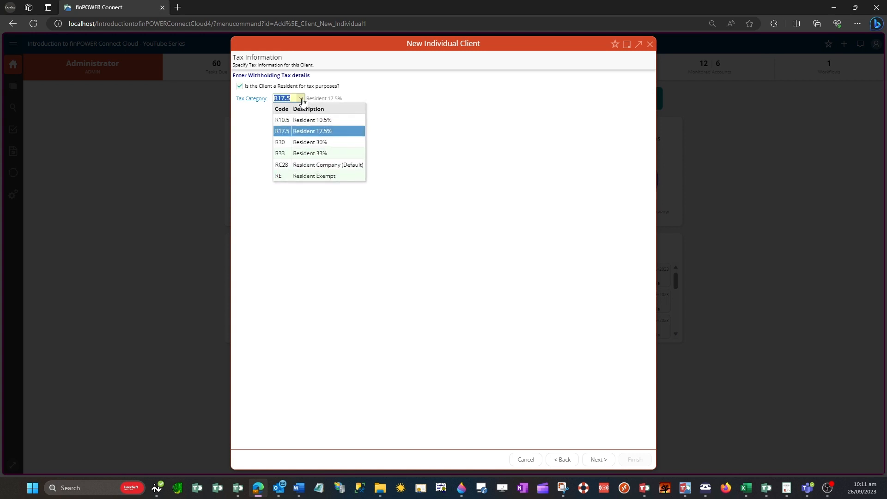
pyautogui.click(306, 142)
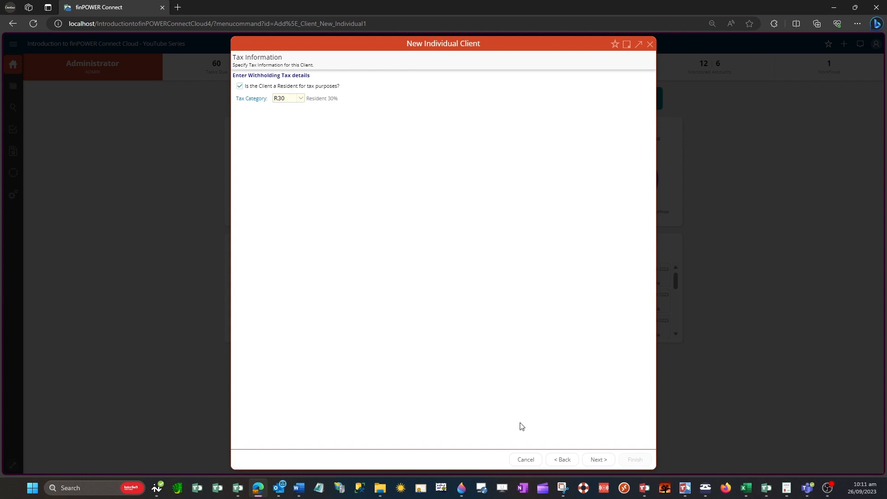
pyautogui.click(598, 459)
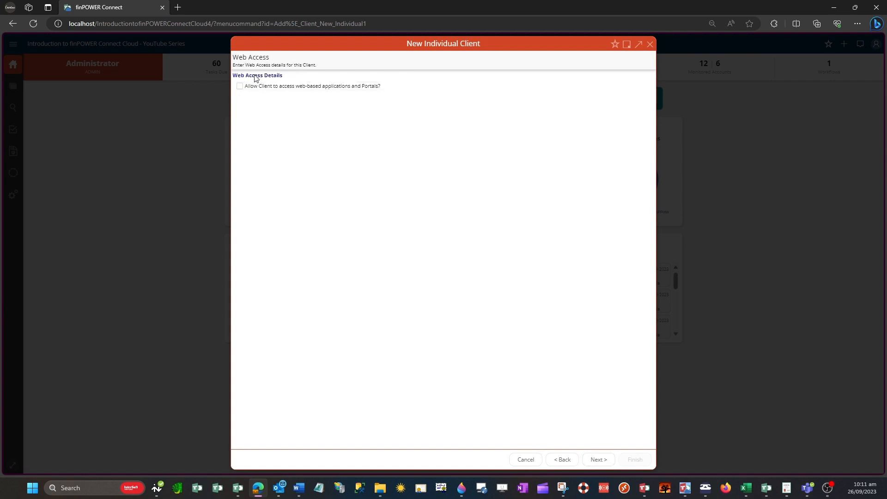
# Allow web application access, enter the client's e-mail as Web User Id, and generate a password.
pyautogui.click(240, 86)
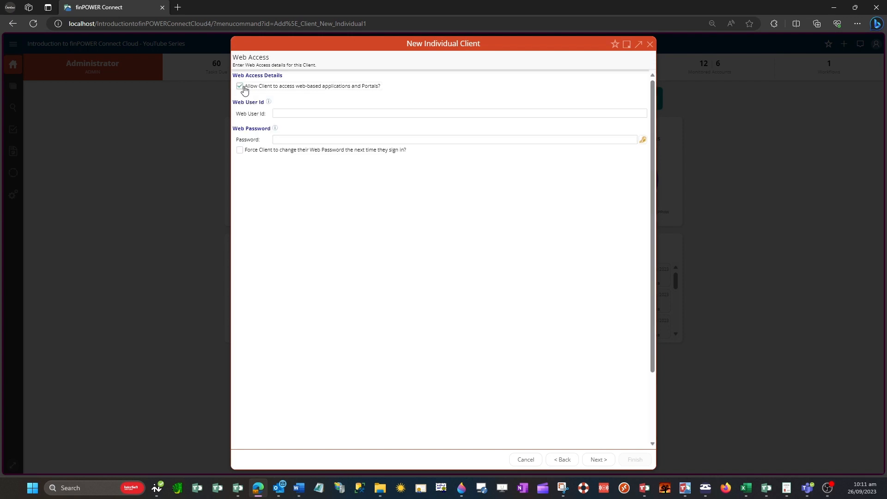
pyautogui.click(294, 111)
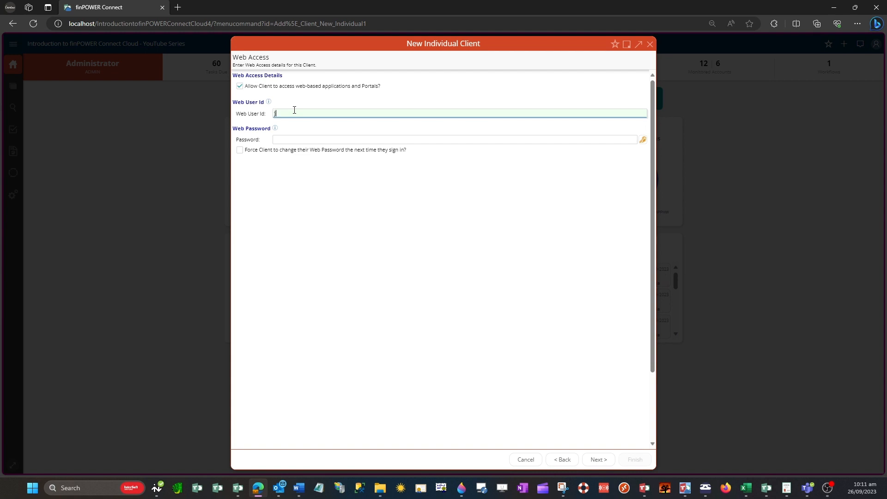
pyautogui.click(642, 141)
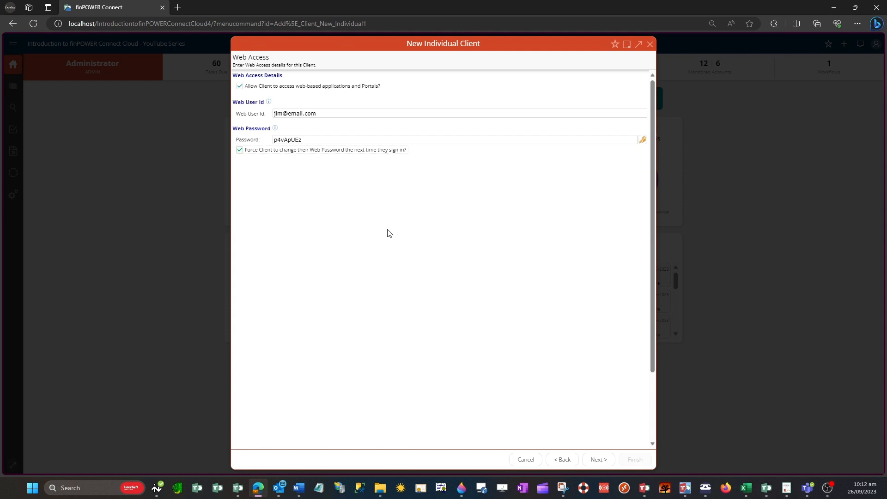
pyautogui.click(597, 464)
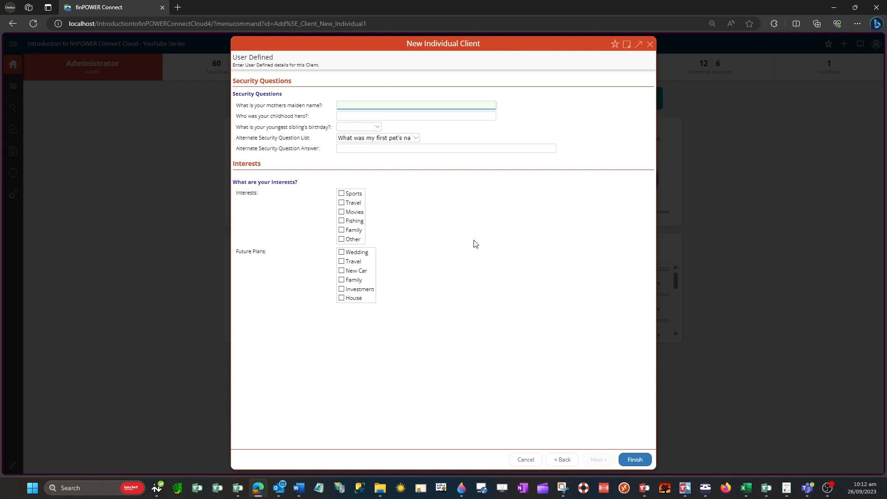
# Finish the wizard and confirm saving the new individual client.
pyautogui.click(629, 458)
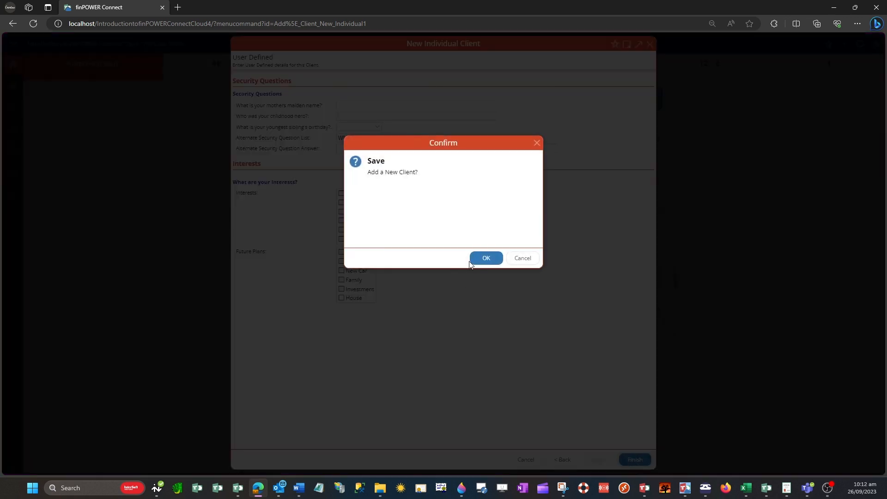
pyautogui.click(485, 259)
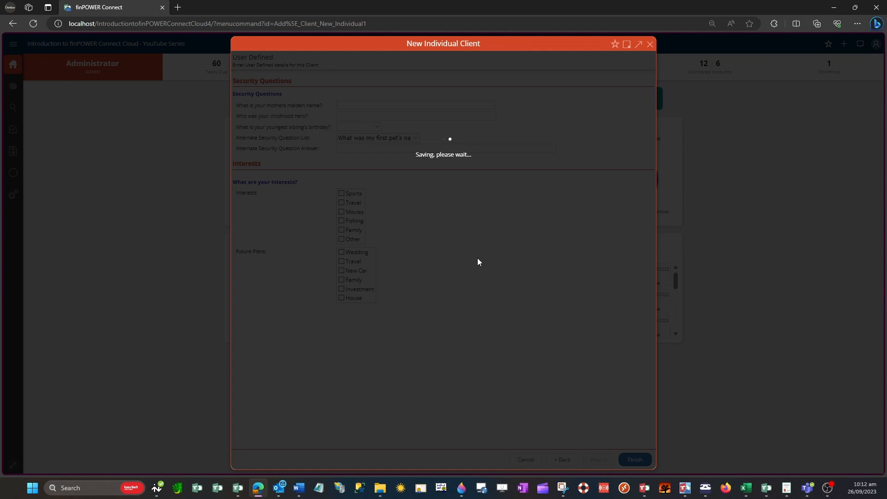